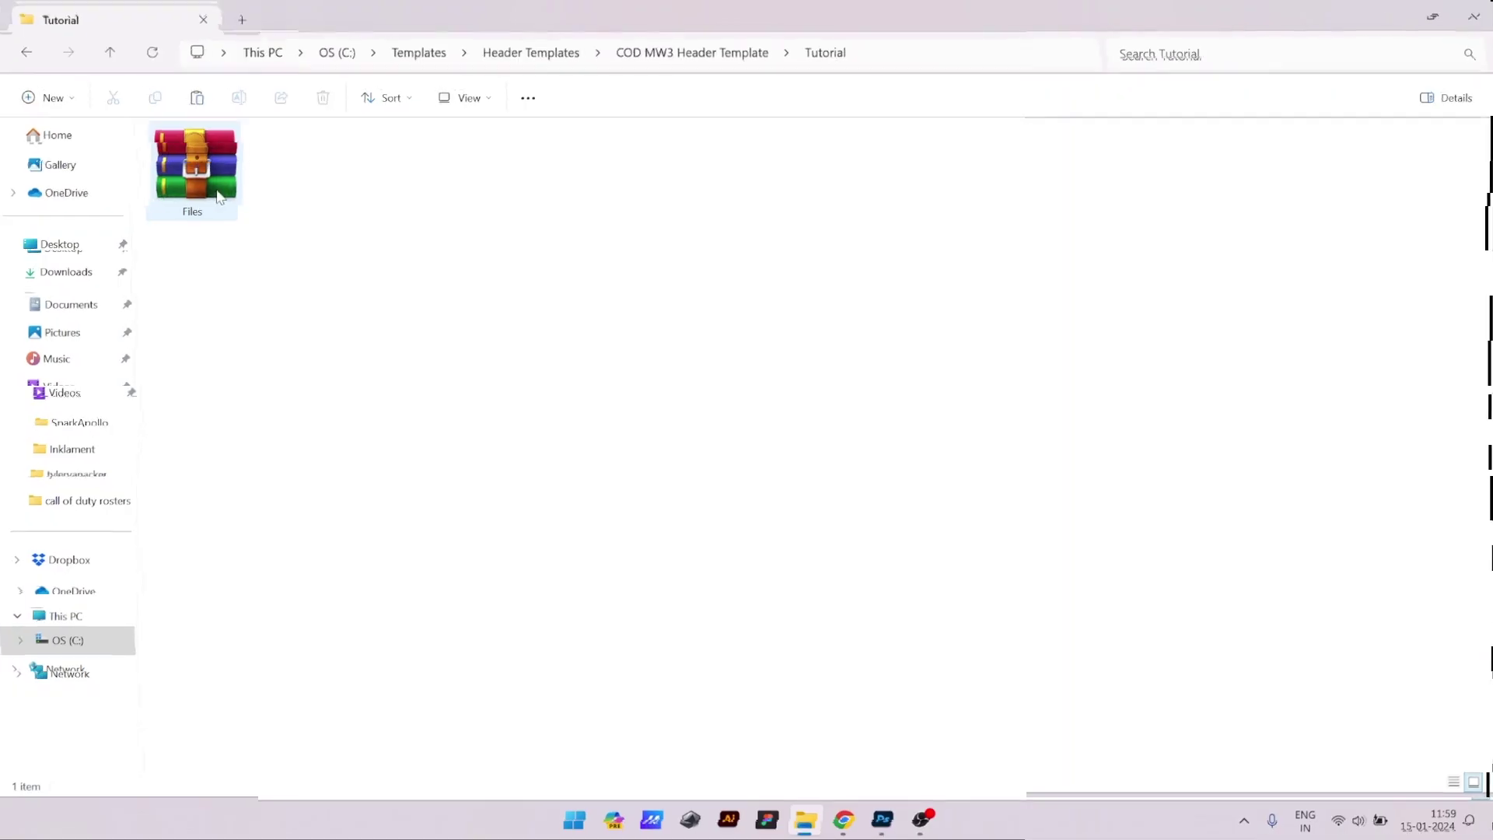
Extract Files.rar here with WinRAR and open the new Files folder.
right_click(222, 195)
mouse_move(278, 511)
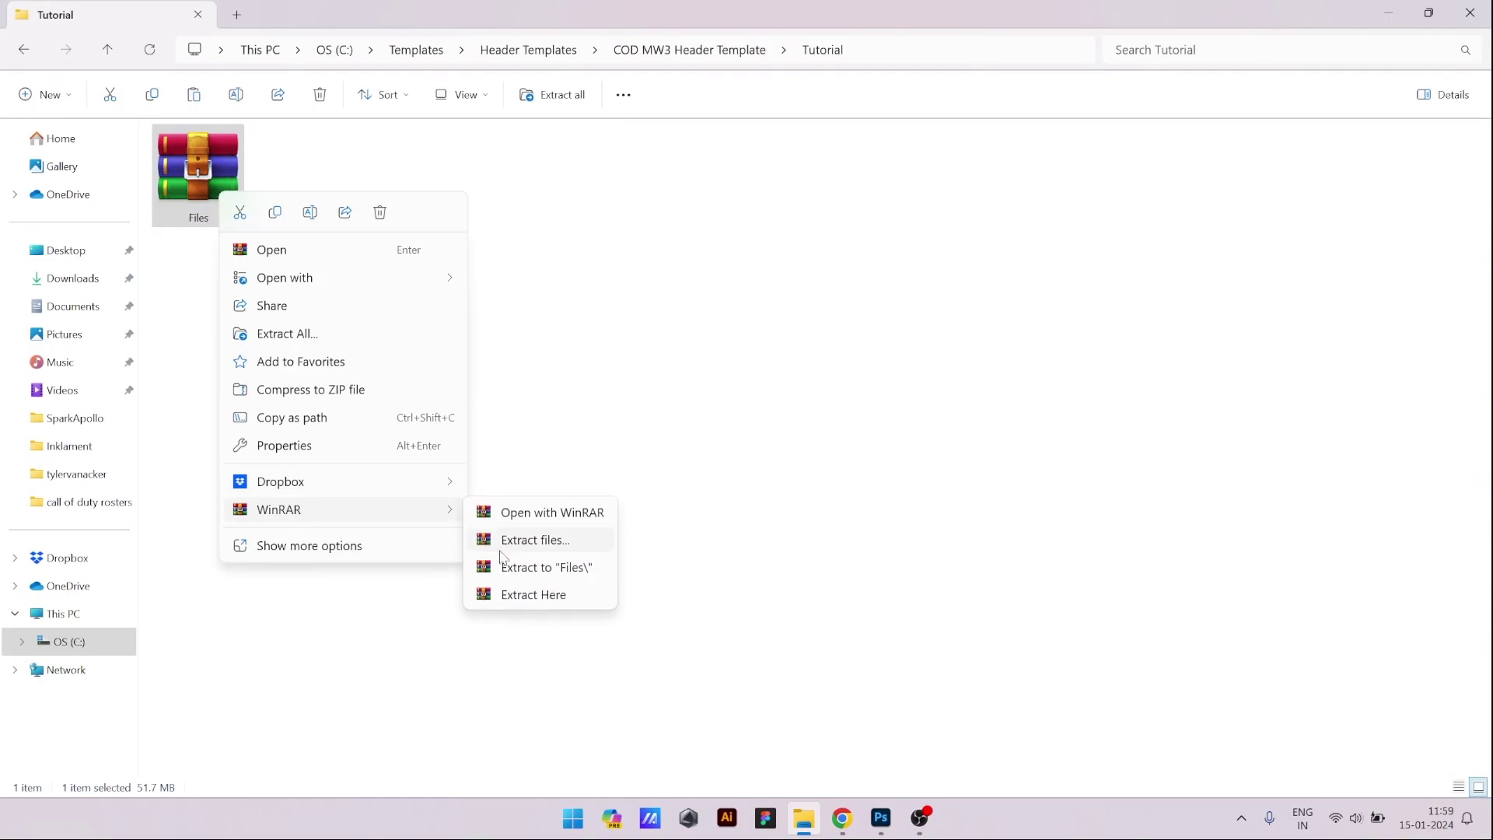
left_click(534, 594)
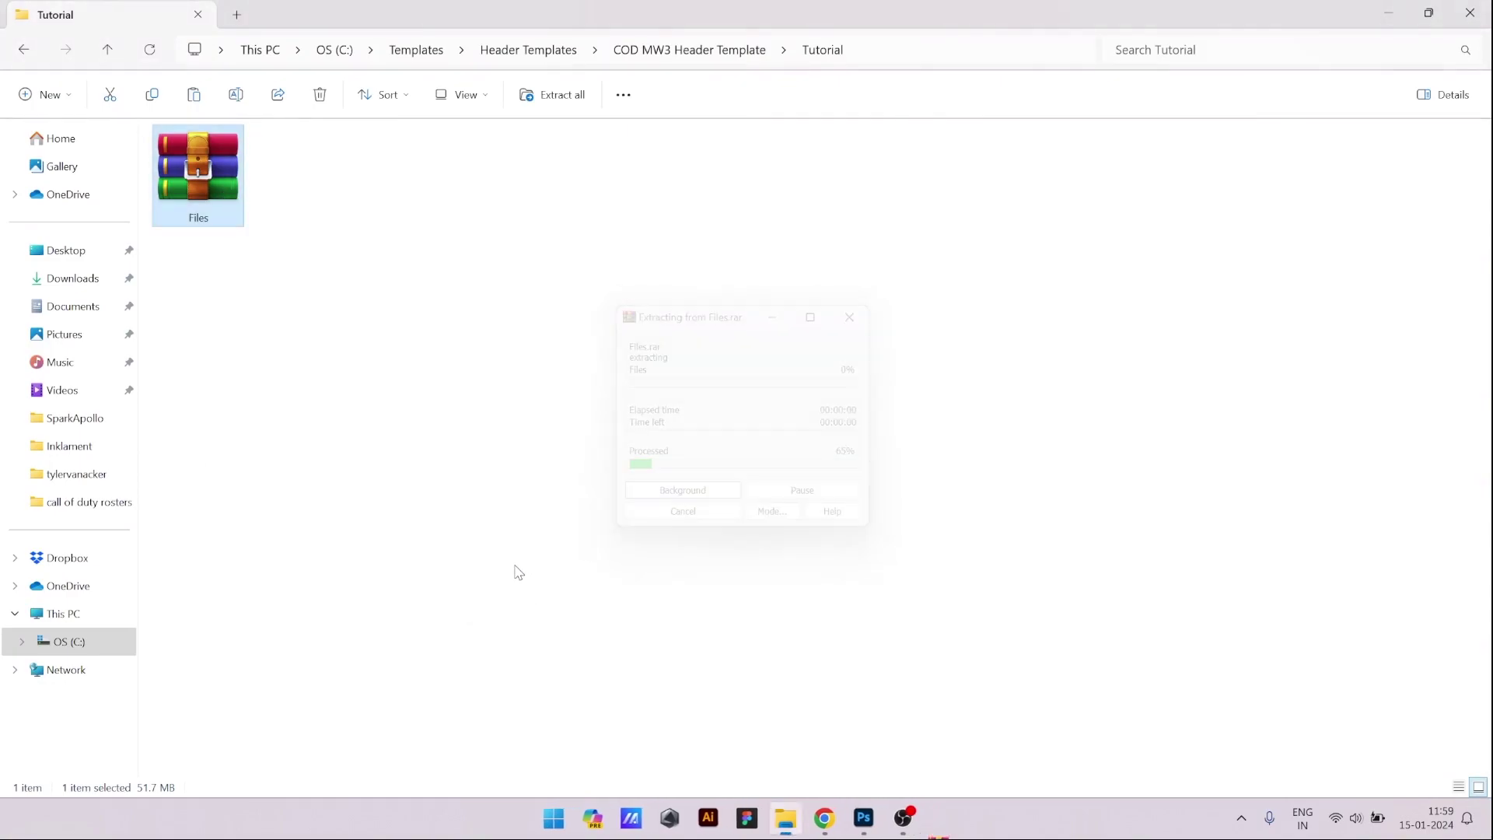
left_click(277, 184)
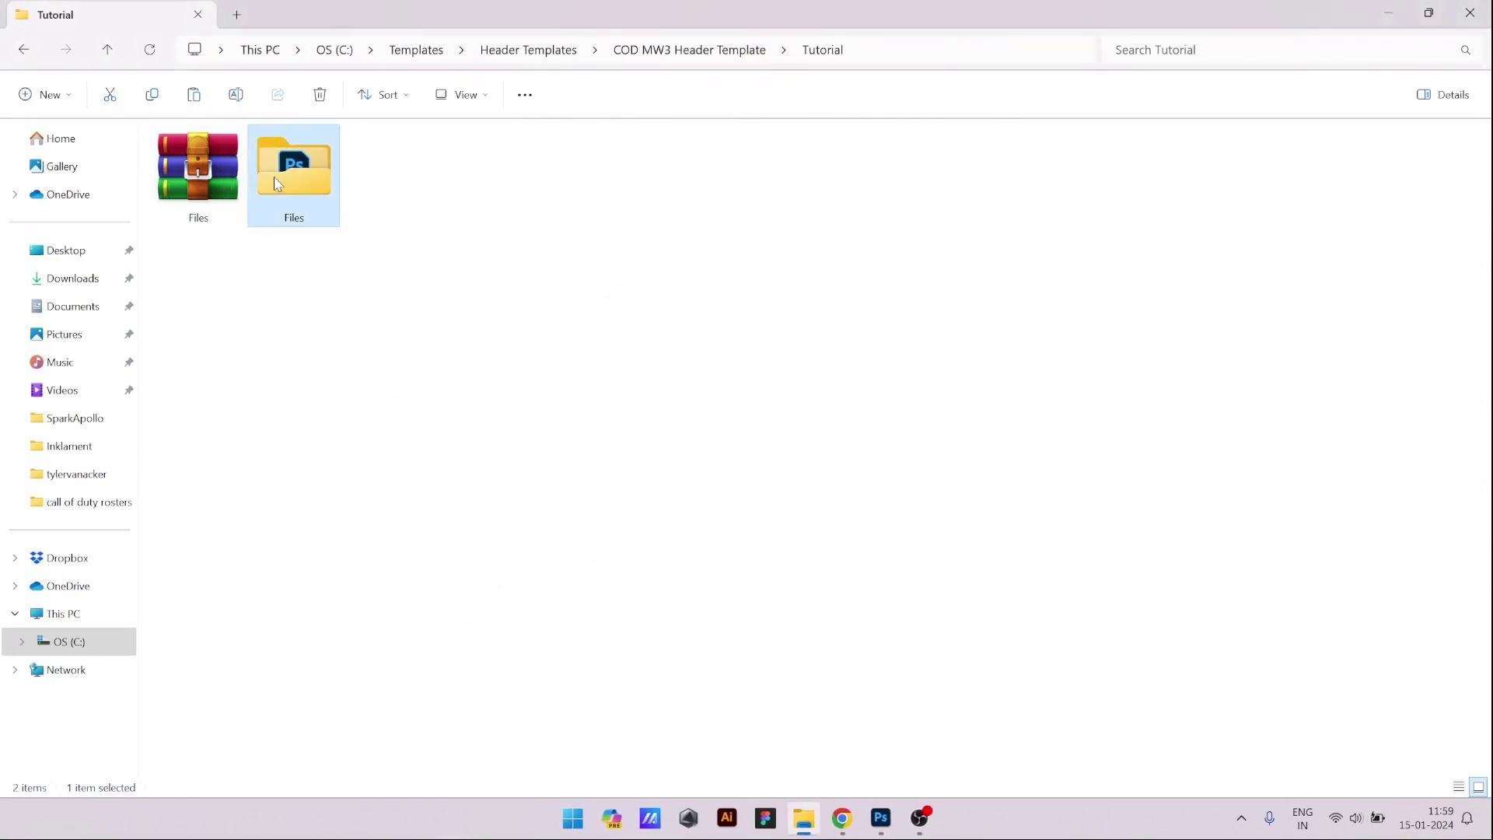
double_click(296, 208)
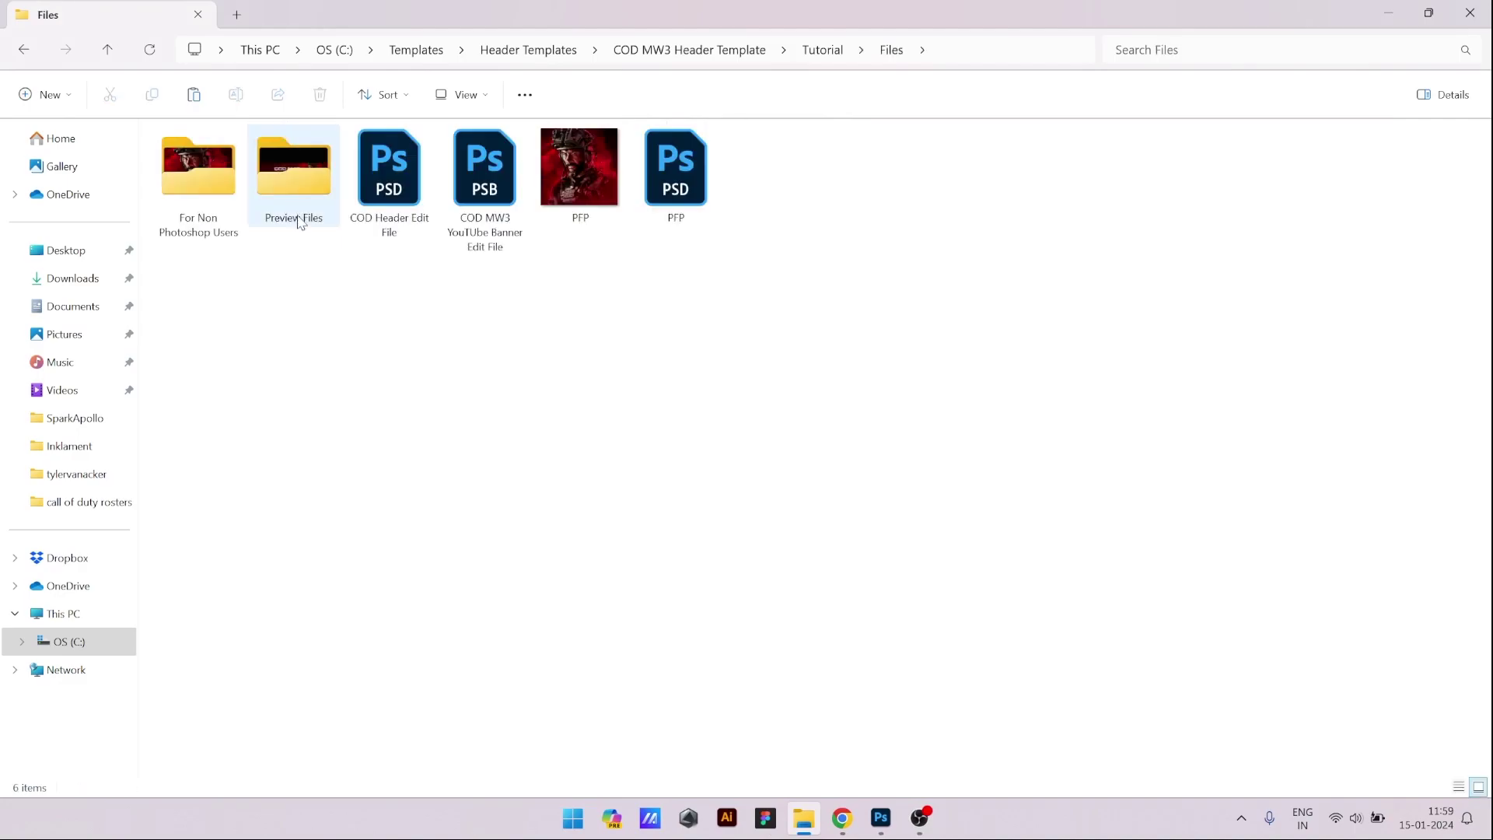
Open COD Header Edit File.psd and retype the CODIMAT title as ANYNAME.
double_click(399, 226)
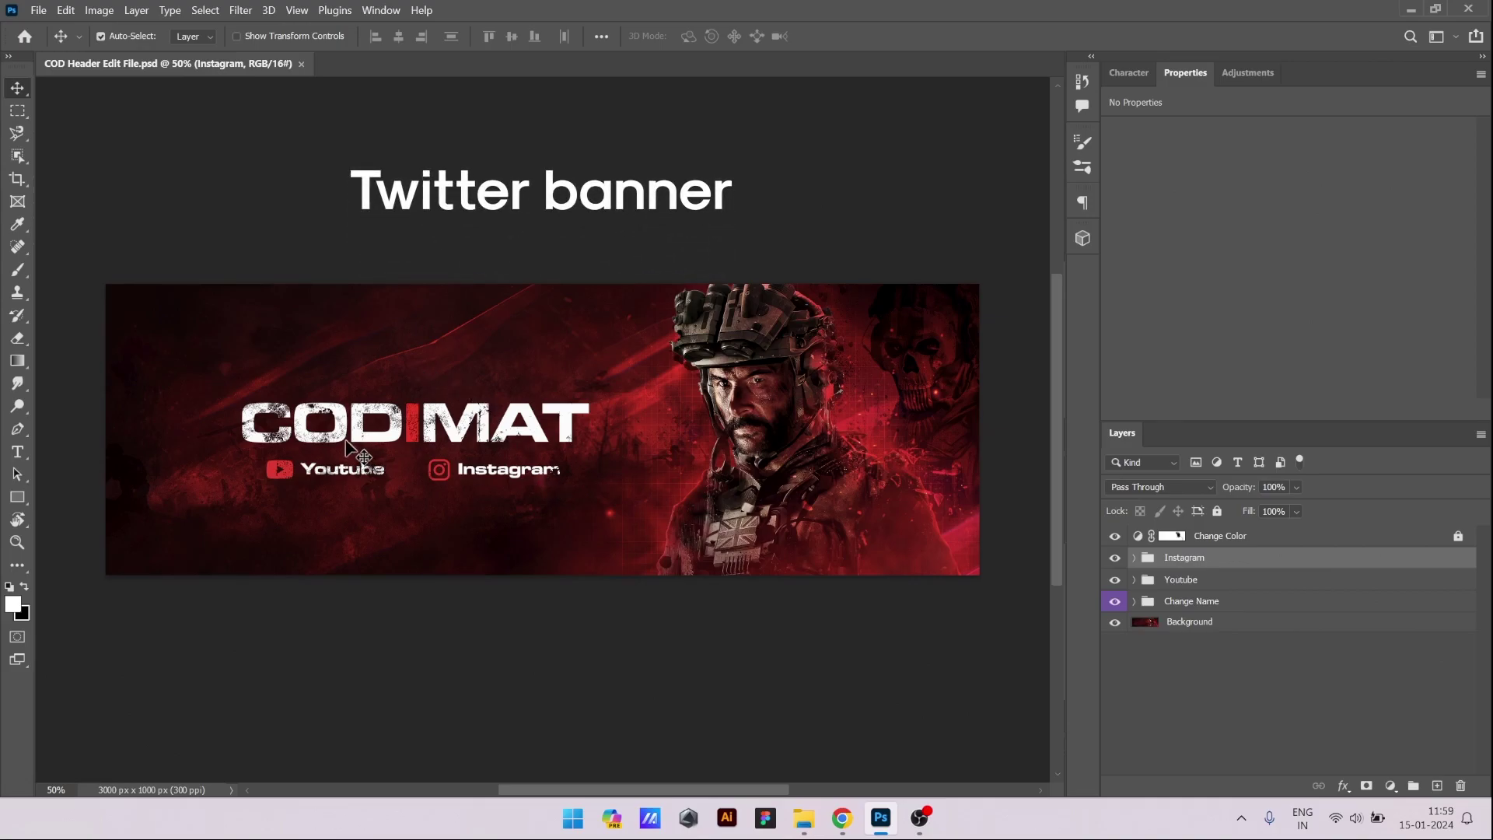
key("t")
left_click(403, 420)
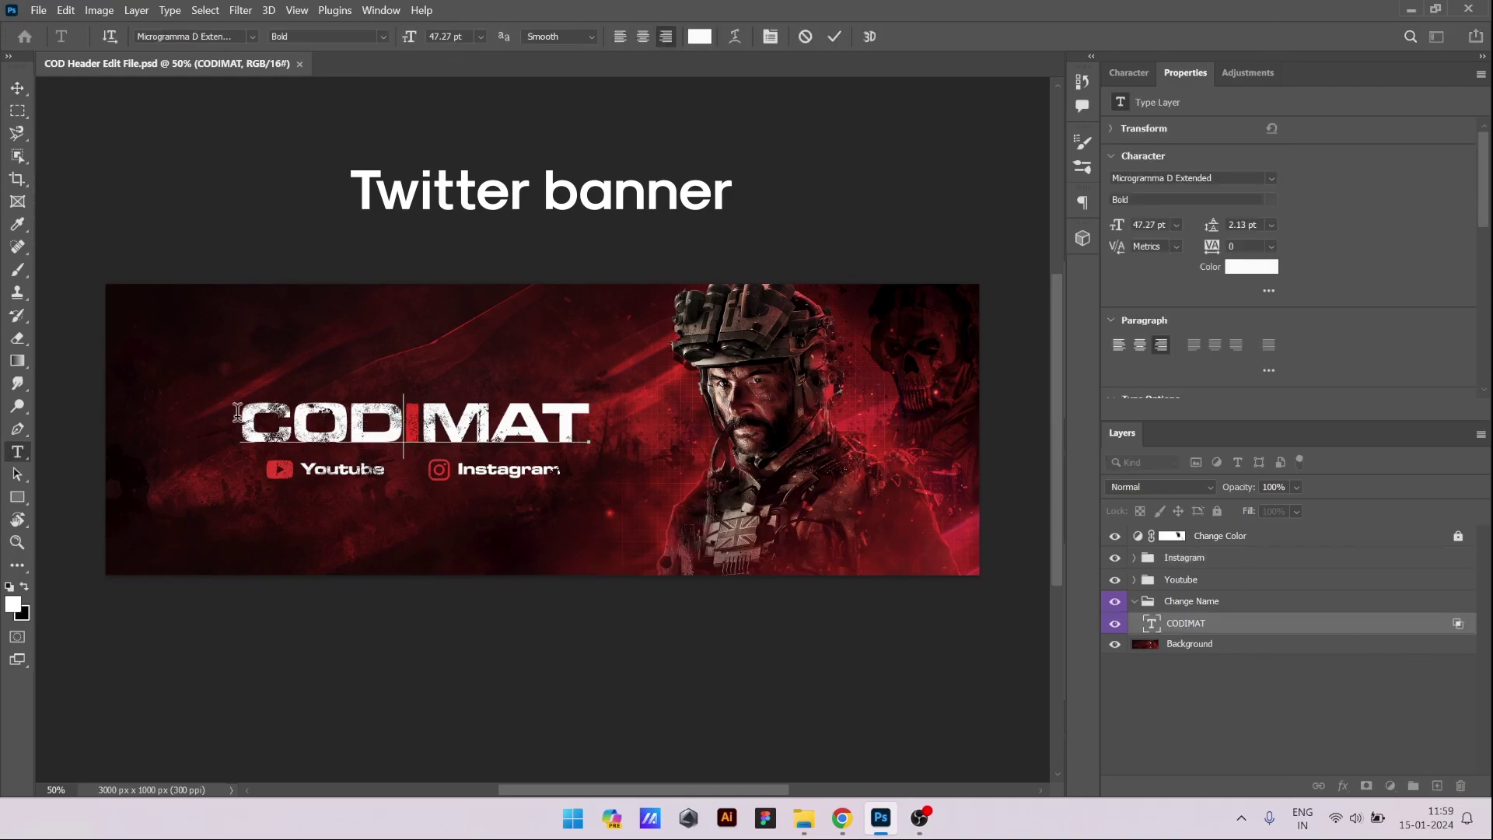
left_click_drag(237, 412, 599, 424)
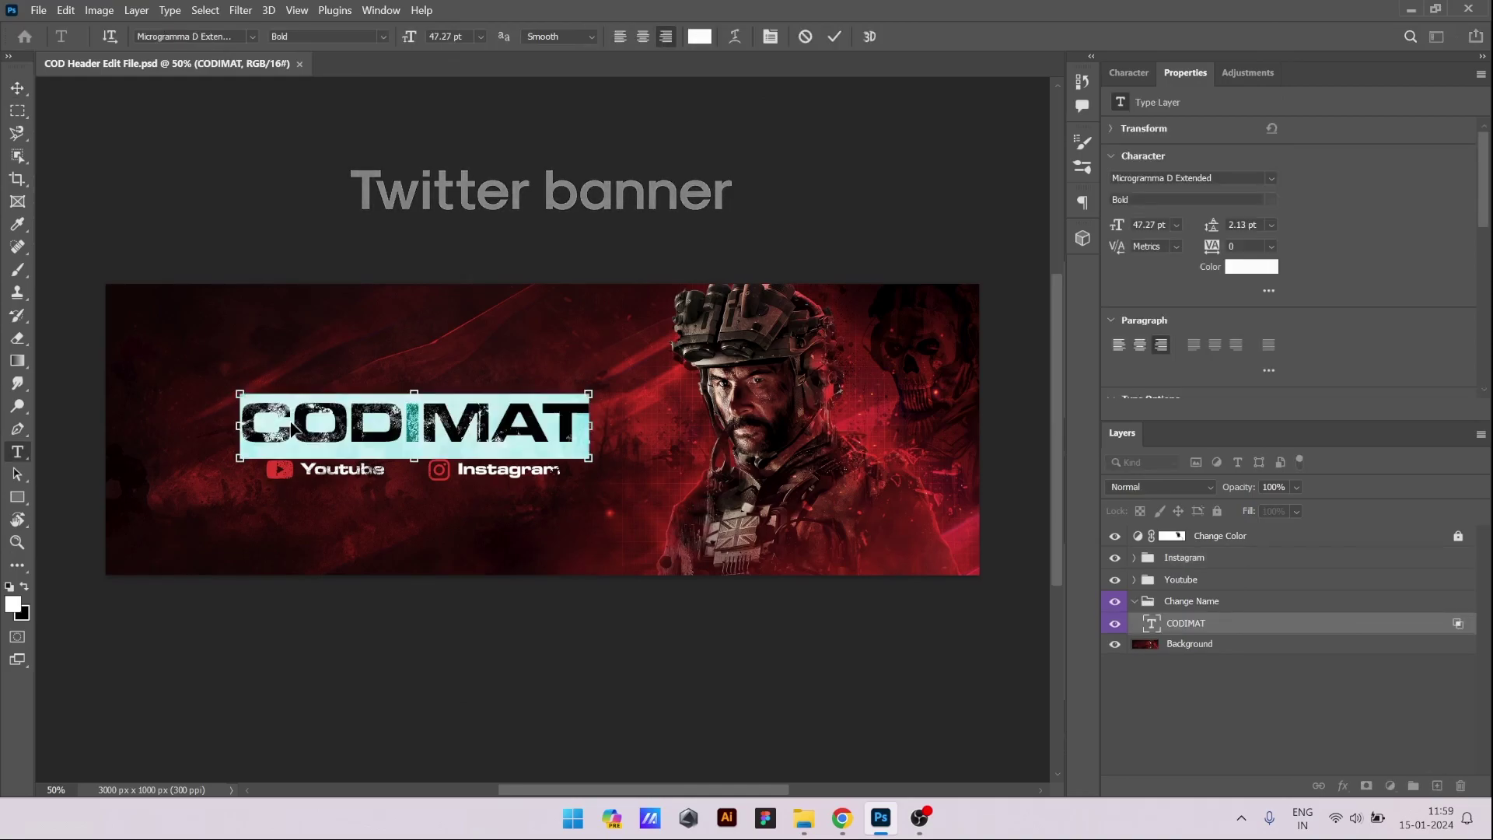
type("AN")
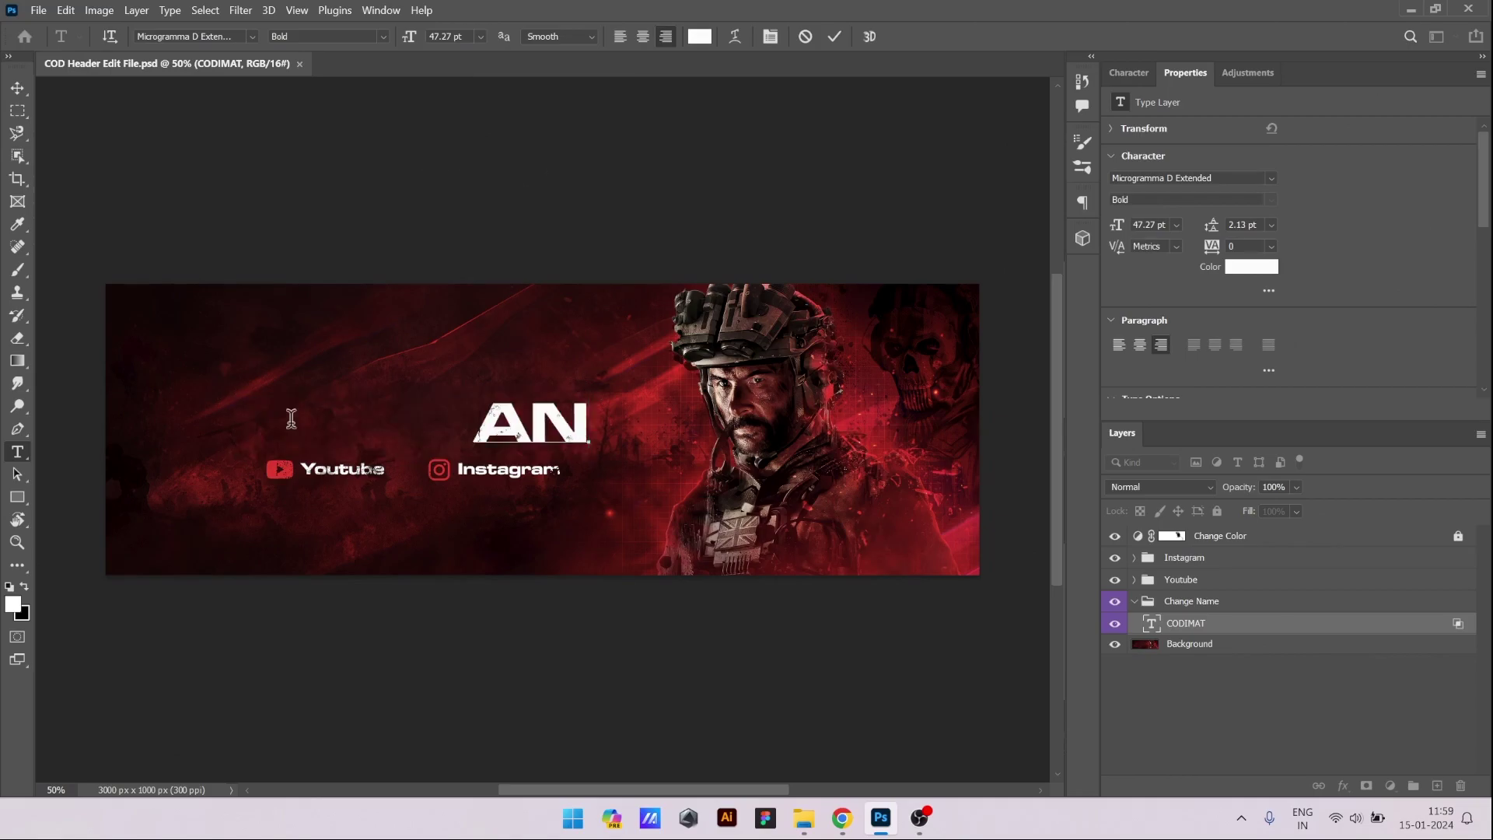
type("YNAME")
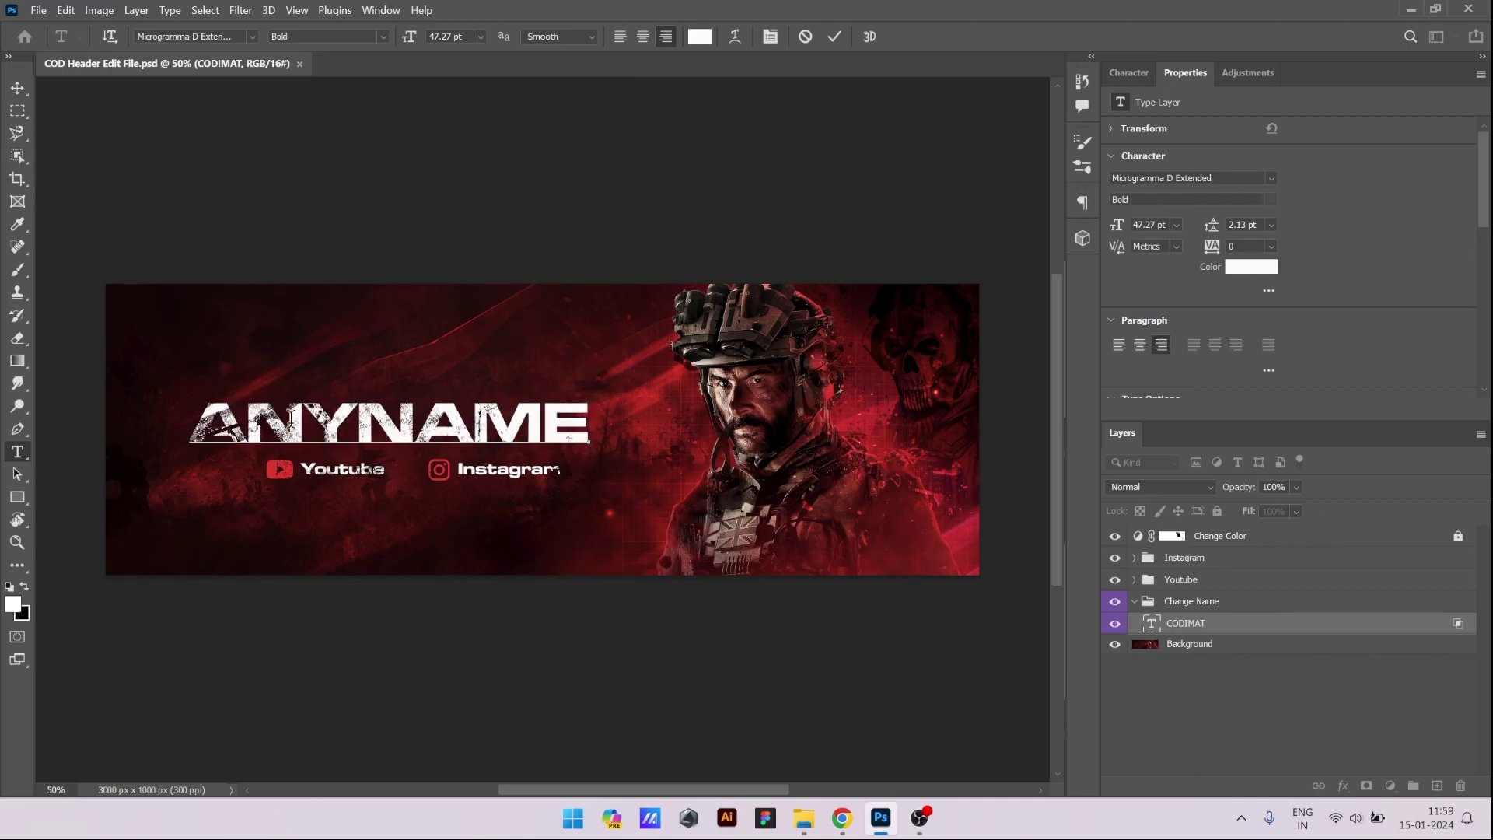
left_click(835, 36)
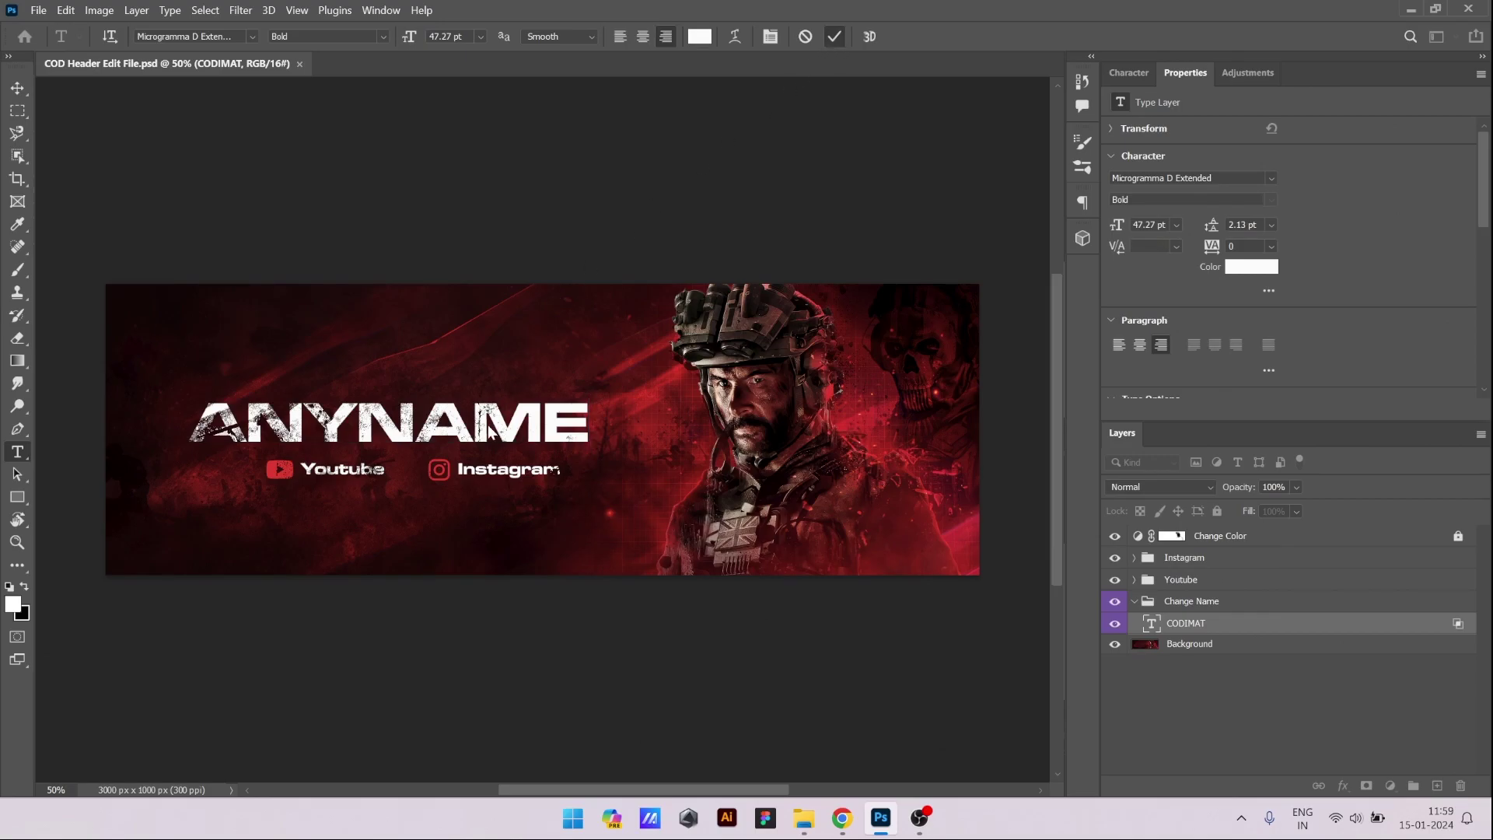
Shift the ANYNAME title slightly to the right.
key("ctrl+t")
left_click_drag(471, 428, 492, 429)
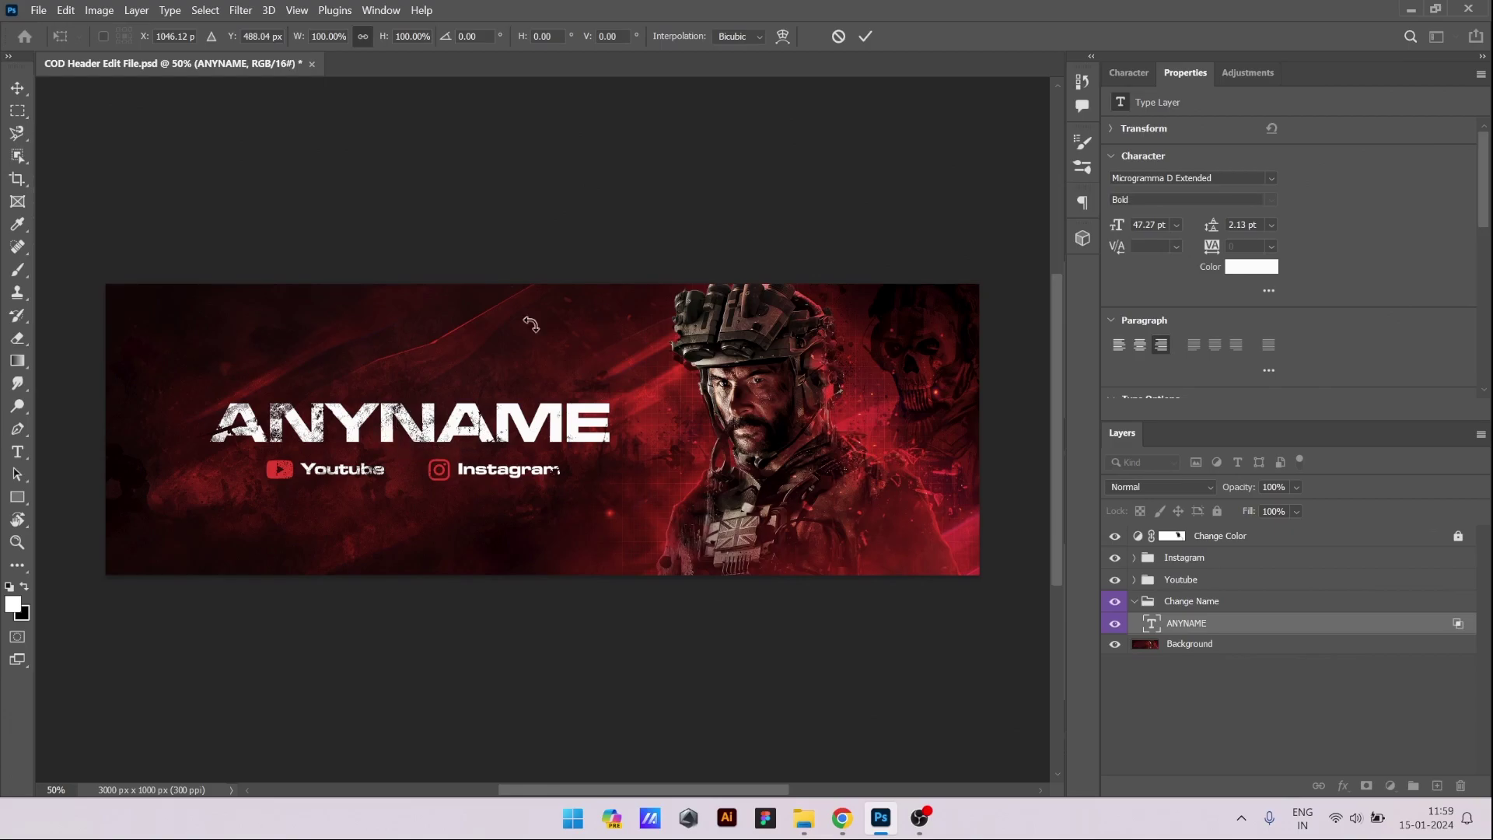
left_click(865, 37)
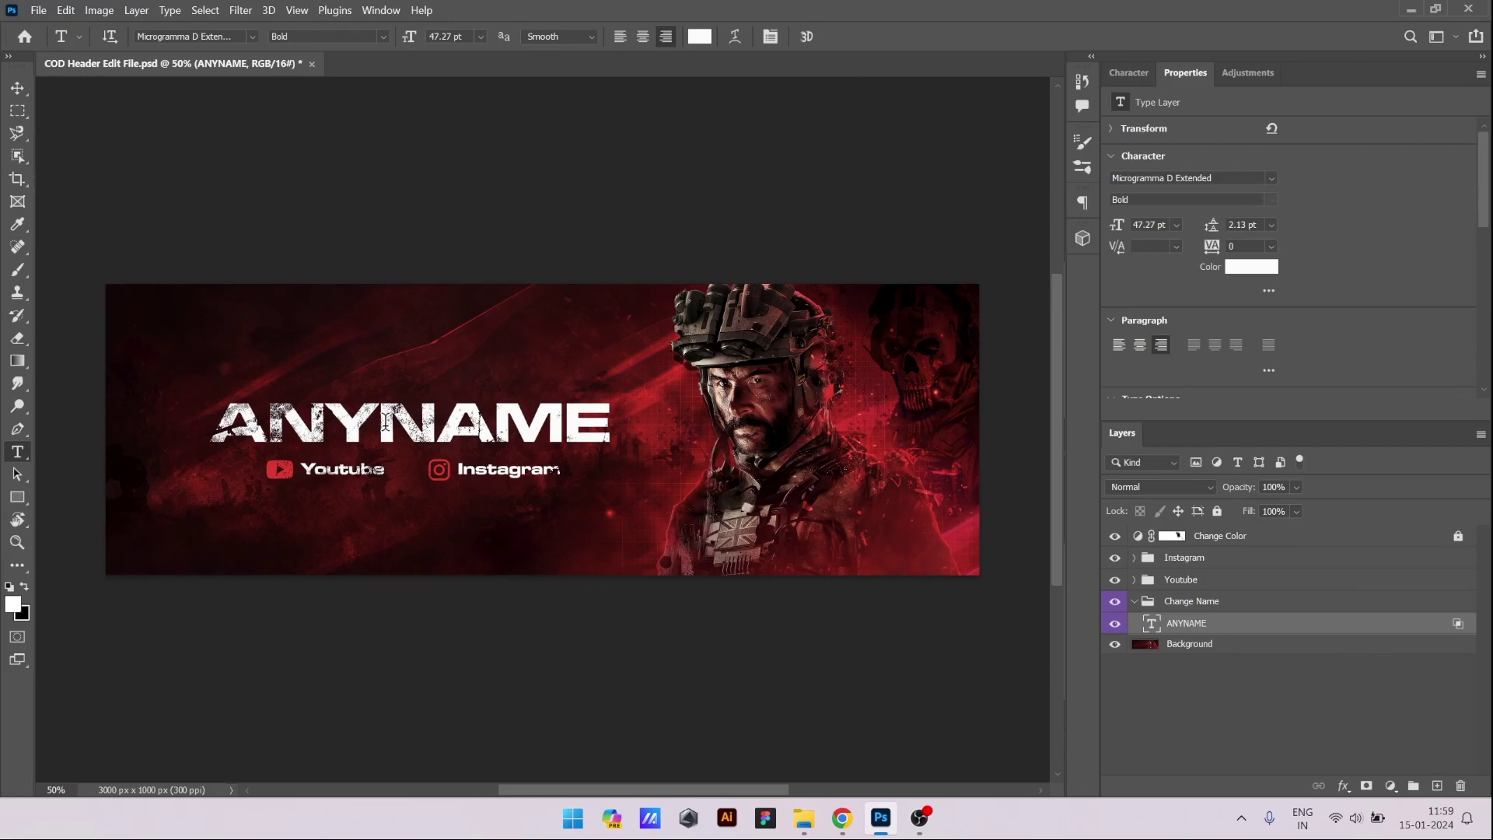
Change the Youtube label to NAME and move it left beside the YouTube icon.
double_click(333, 469)
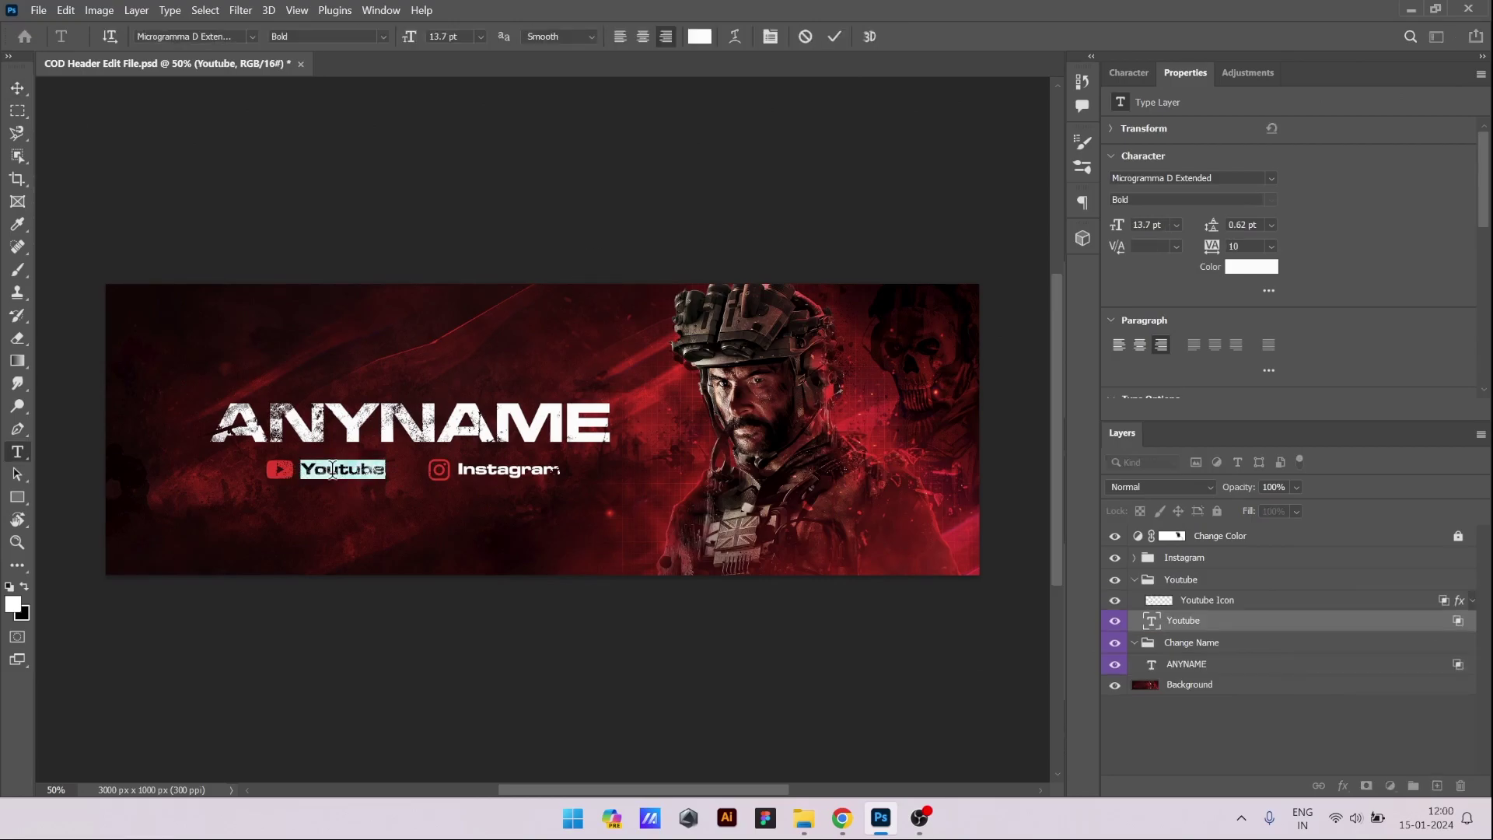
type("NAME")
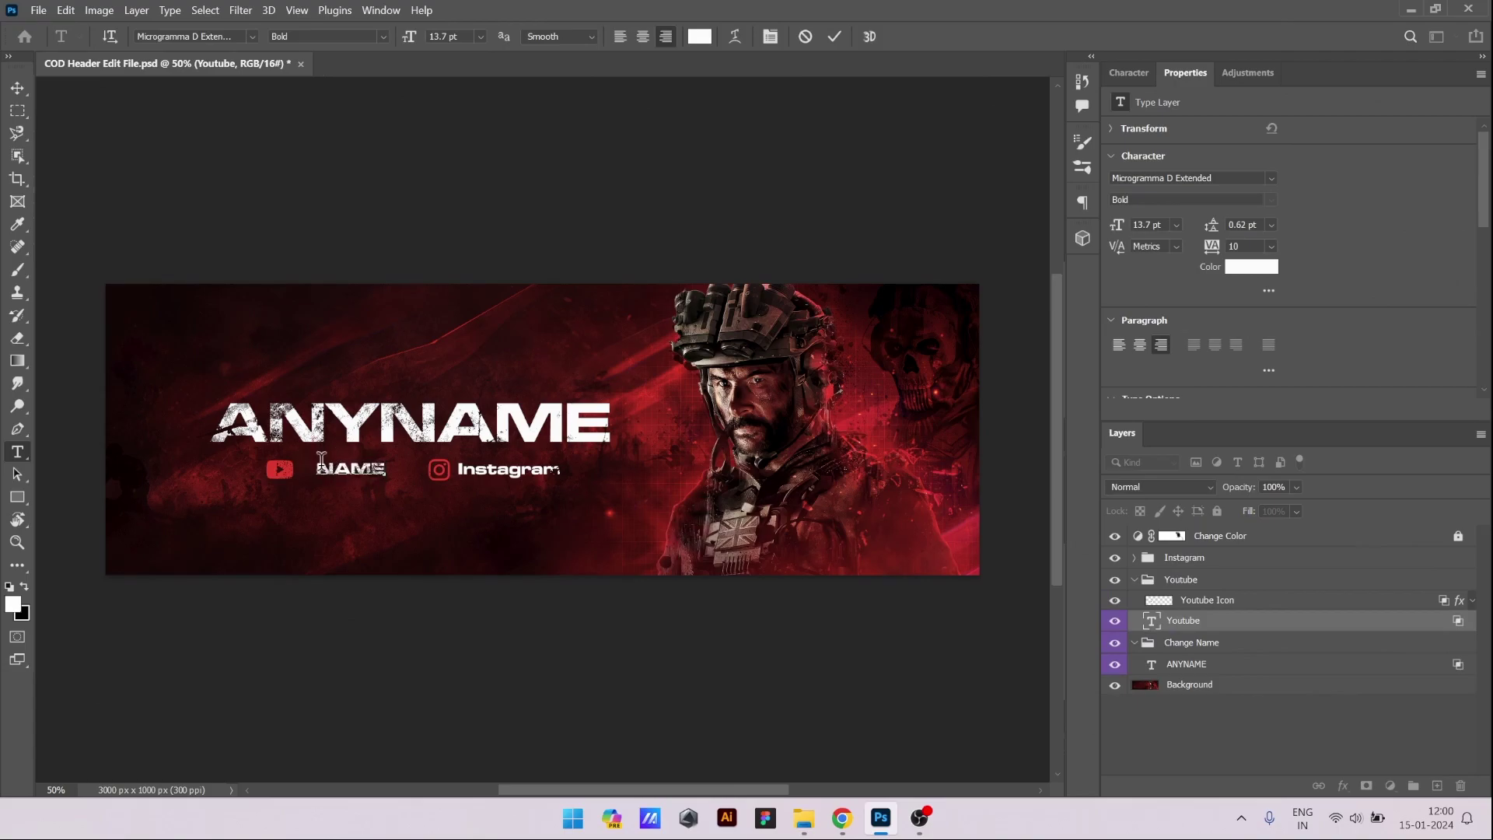
left_click(833, 36)
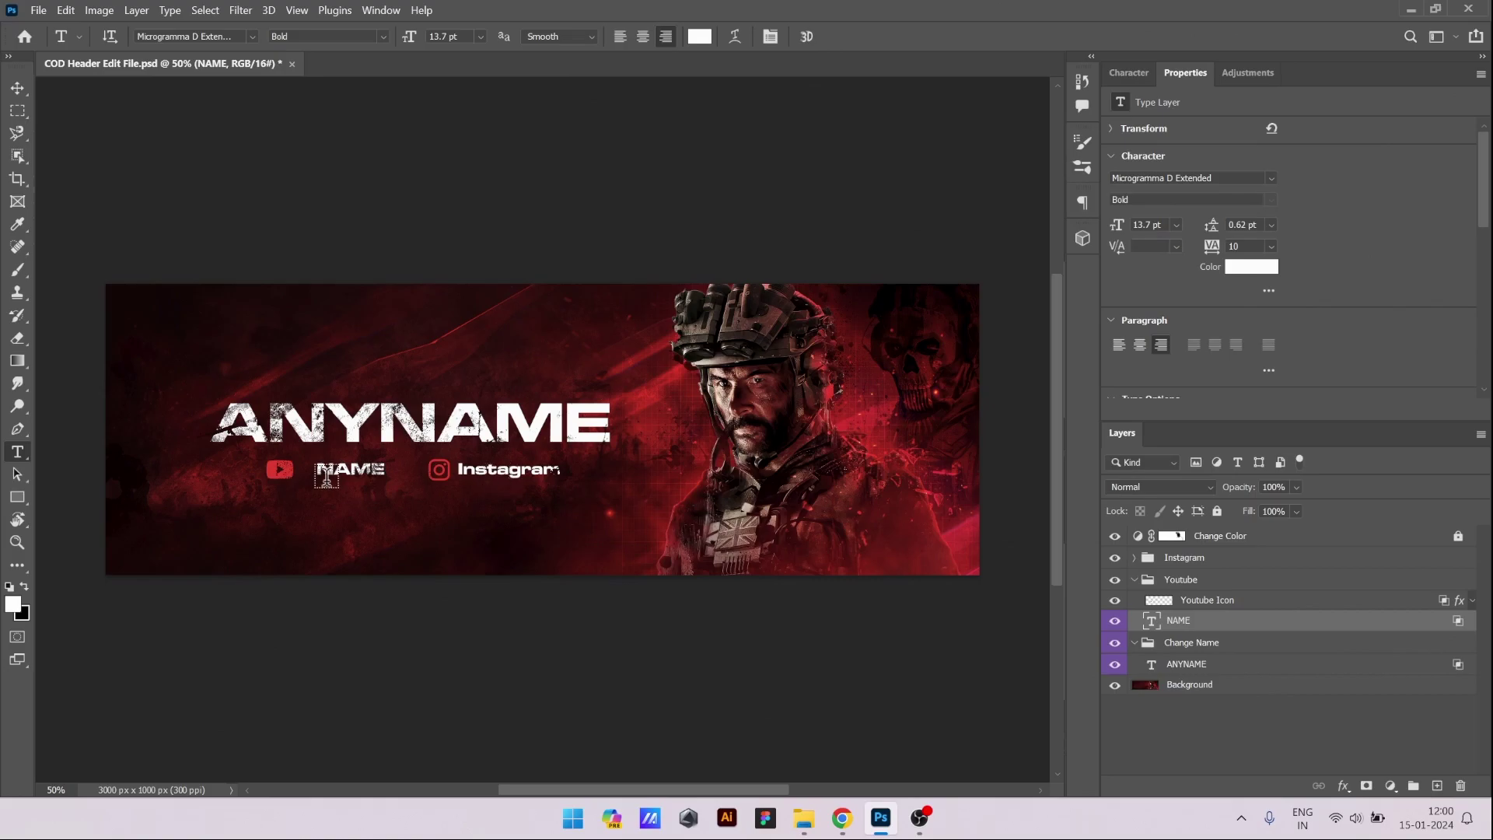
left_click(20, 87)
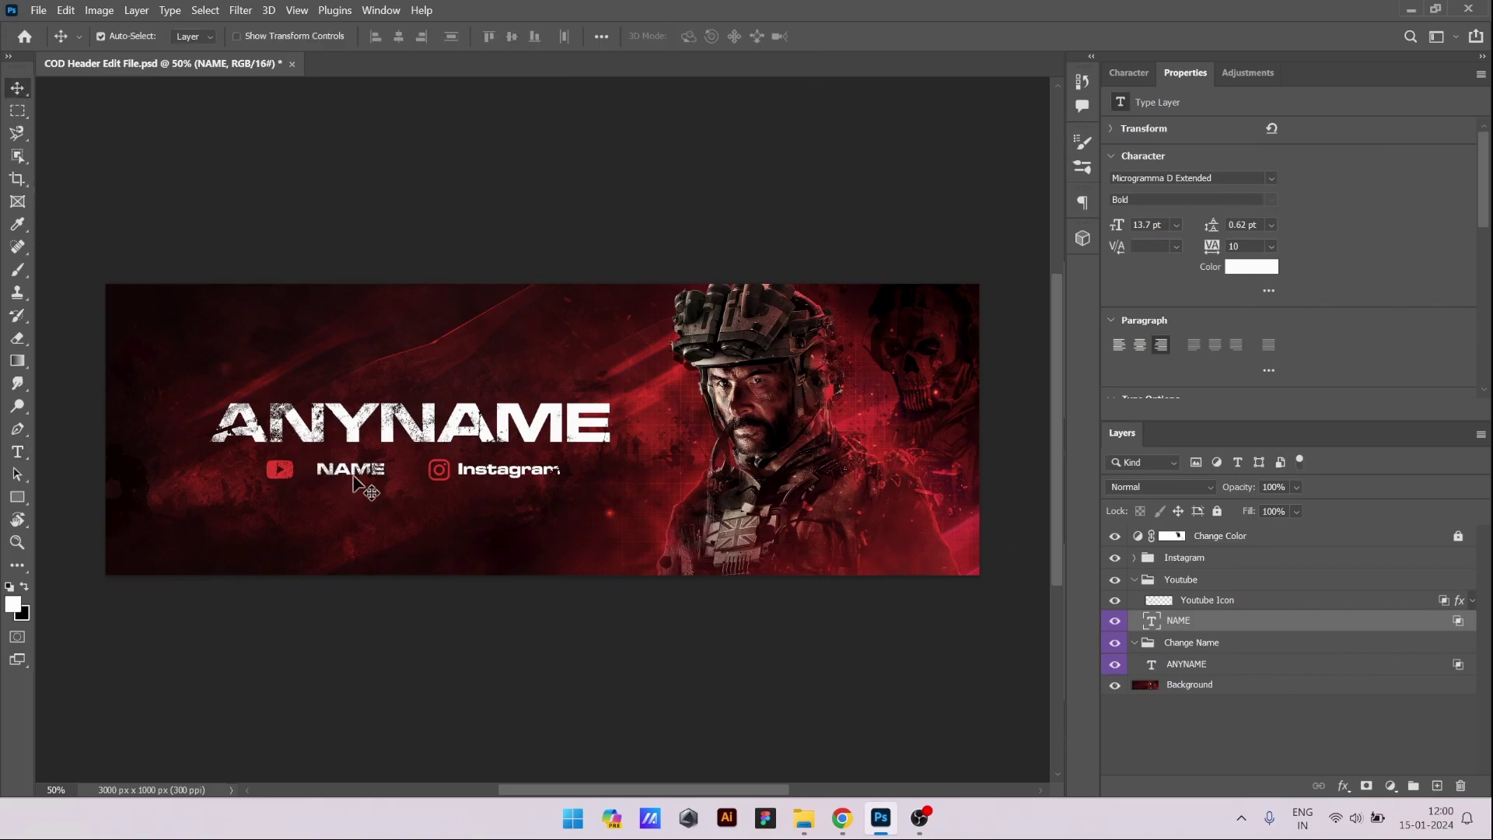
key("ctrl+t")
left_click_drag(366, 474, 350, 475)
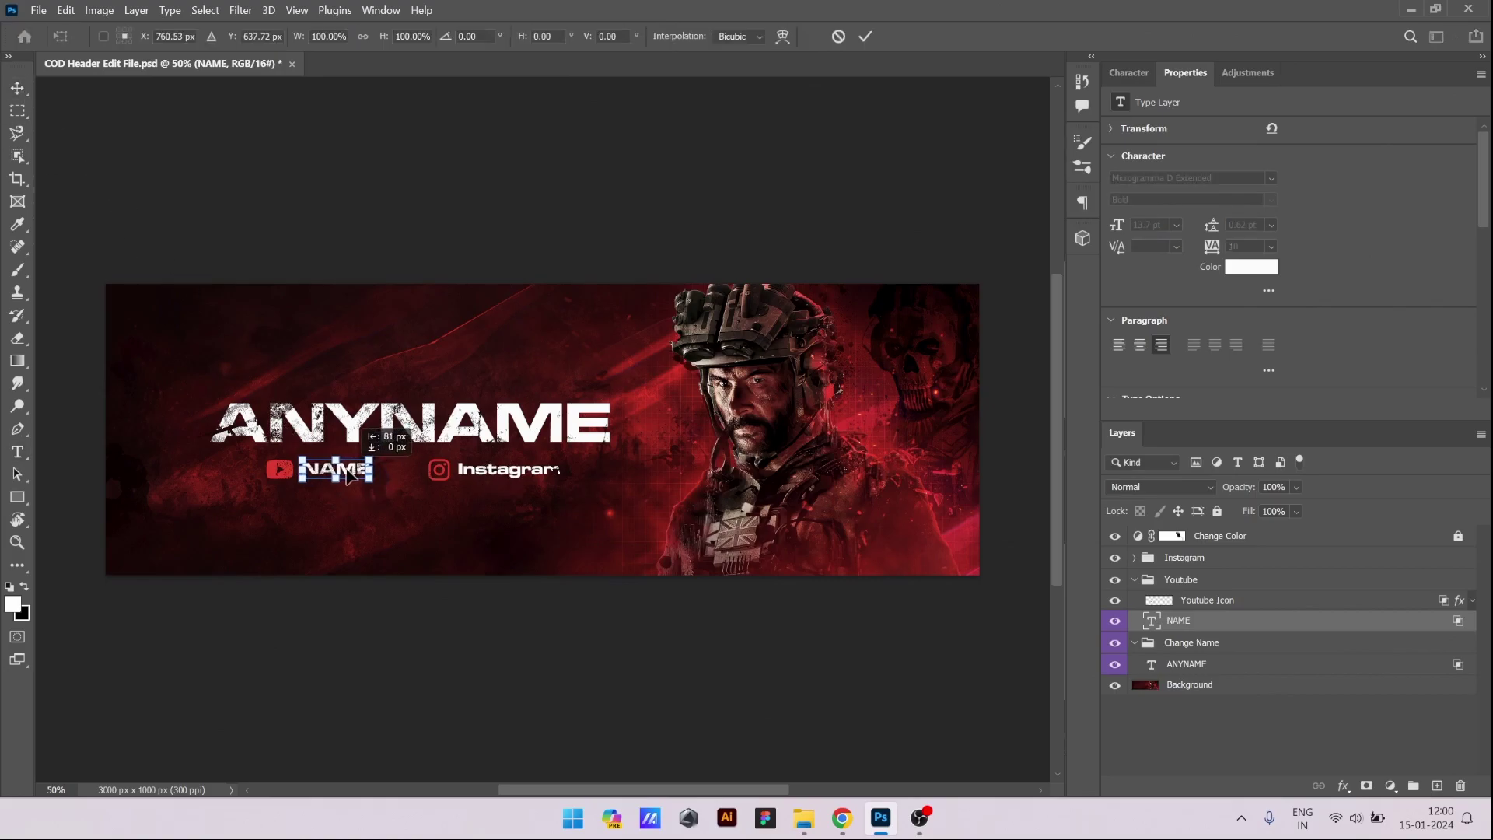
left_click(866, 36)
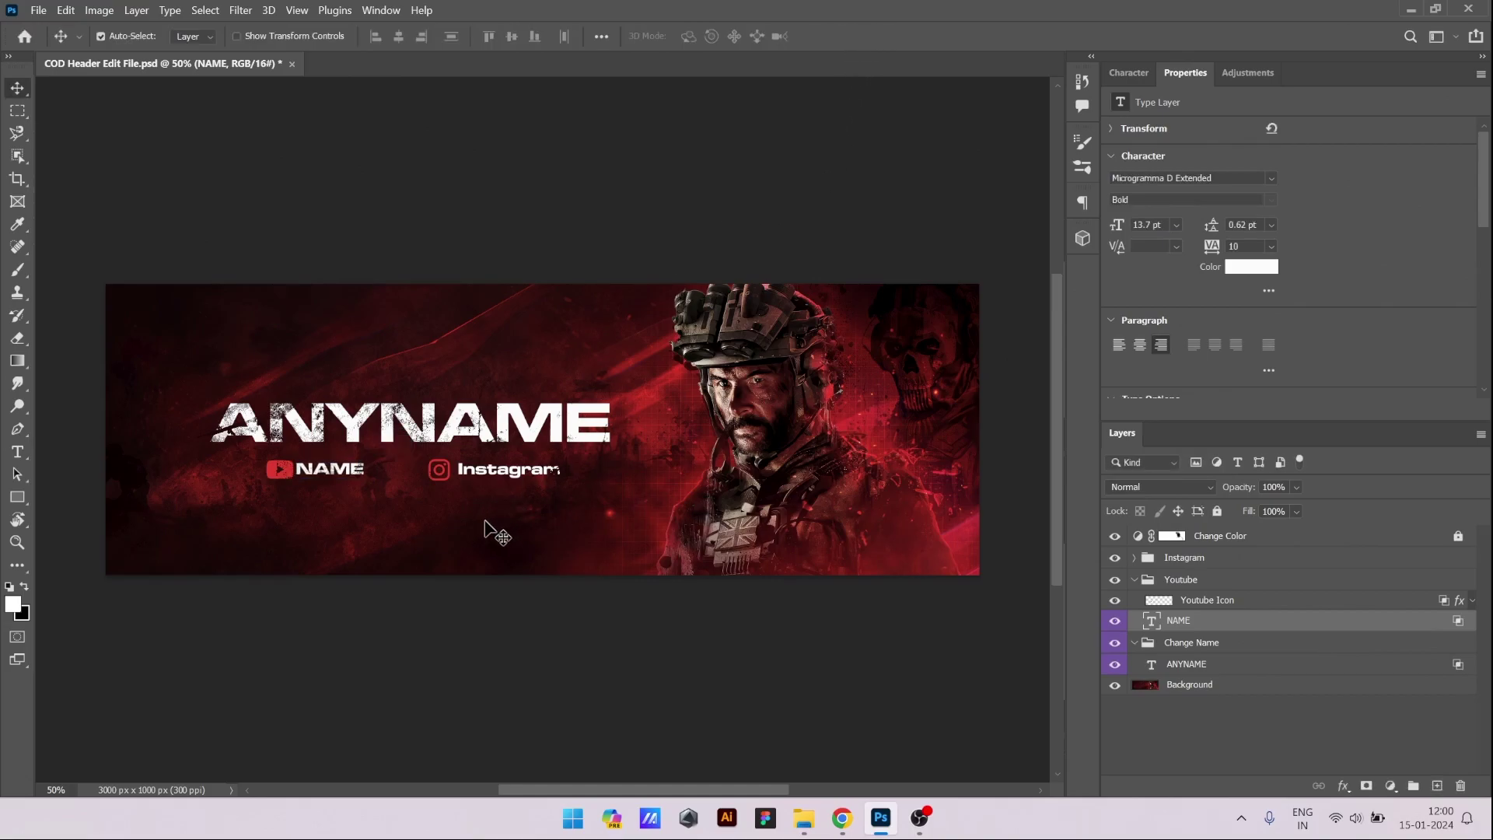
Change the Instagram label to NAME and move it left beside its icon.
key("t")
left_click(489, 469)
double_click(489, 469)
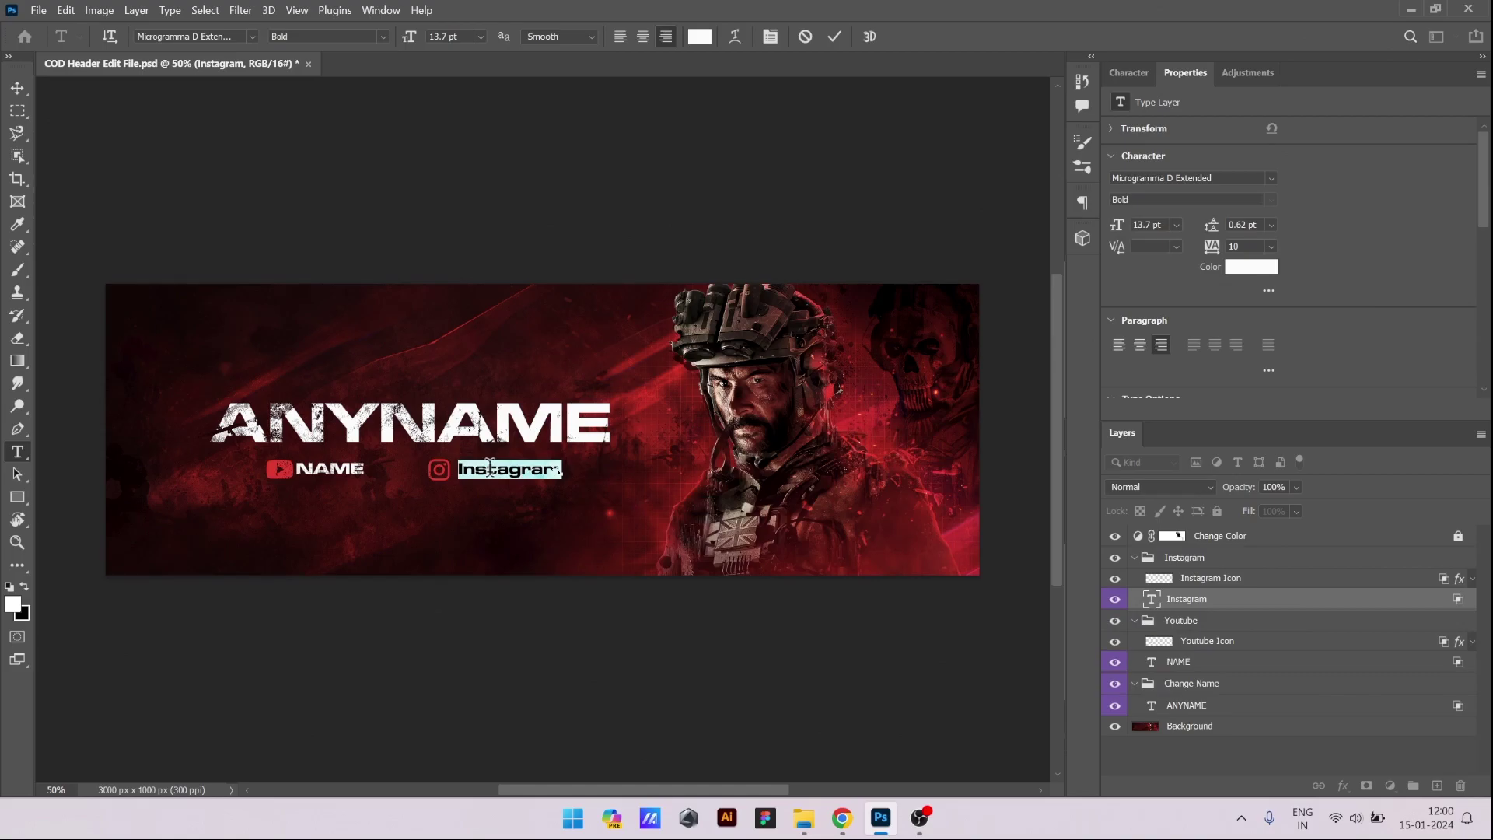
key("BackSpace")
type("AME")
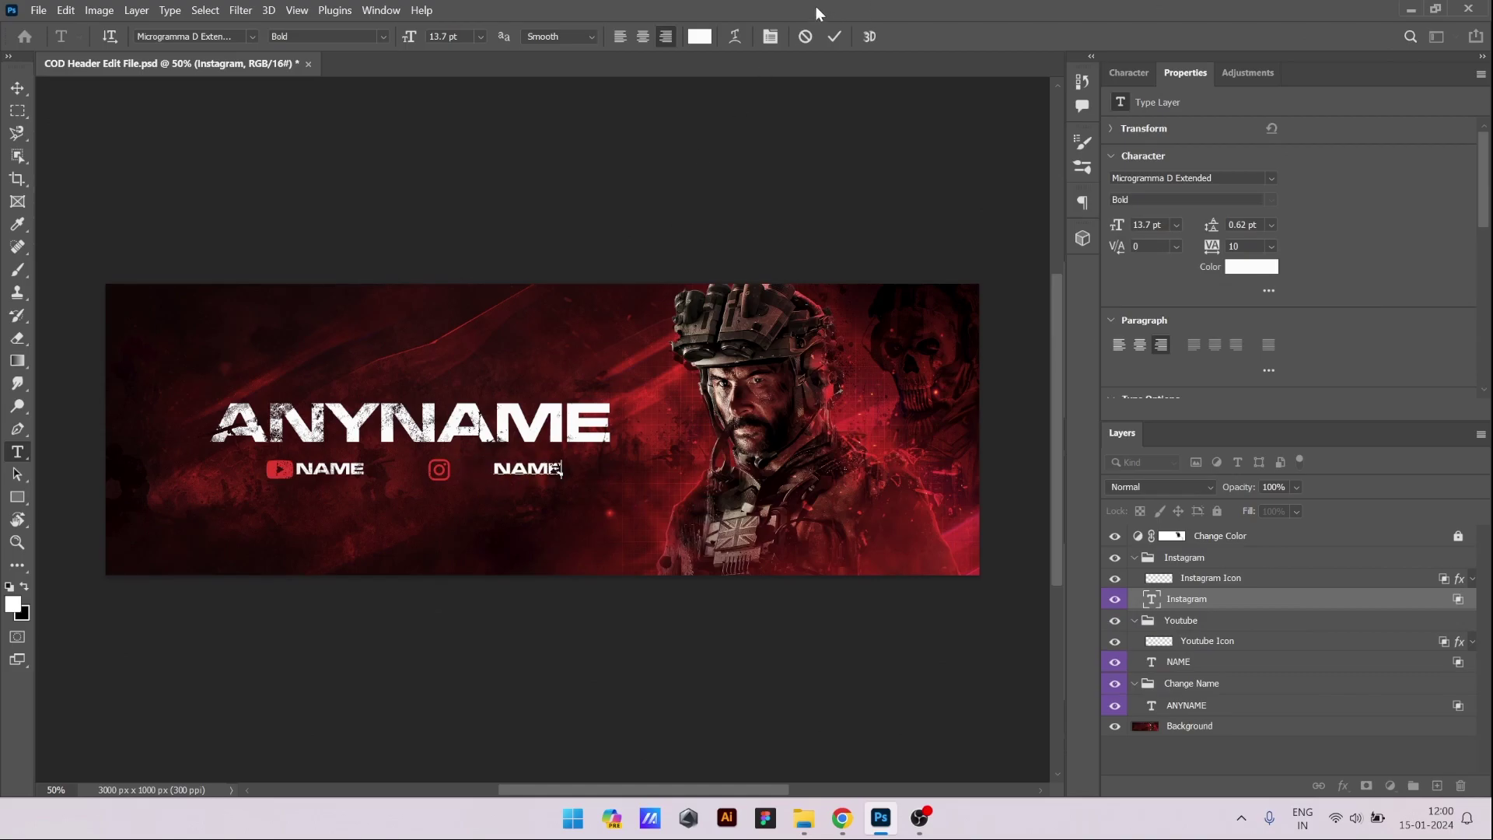
key("ctrl+Return")
key("ctrl+t")
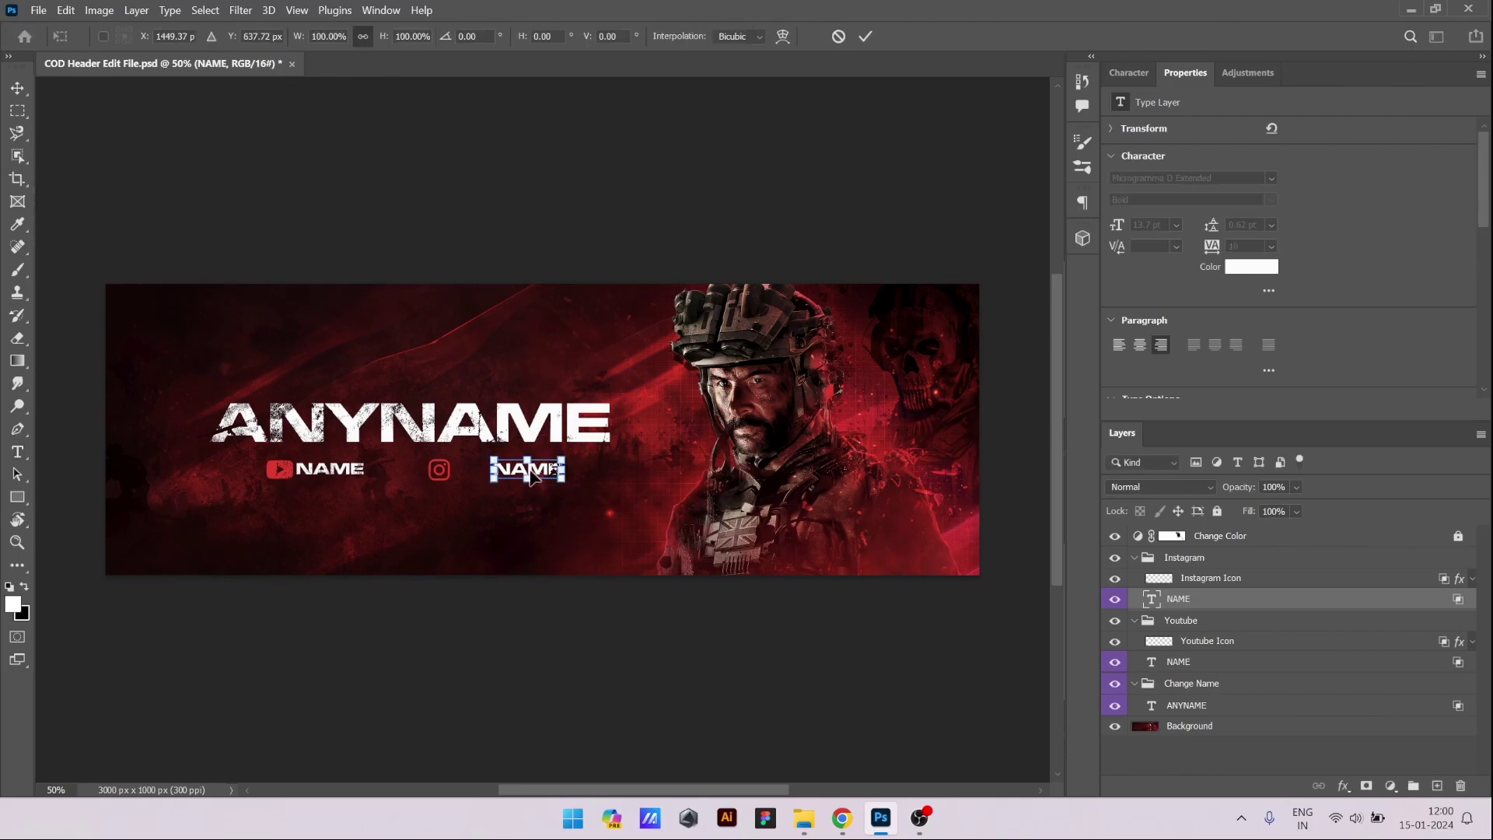
left_click_drag(541, 476, 507, 476)
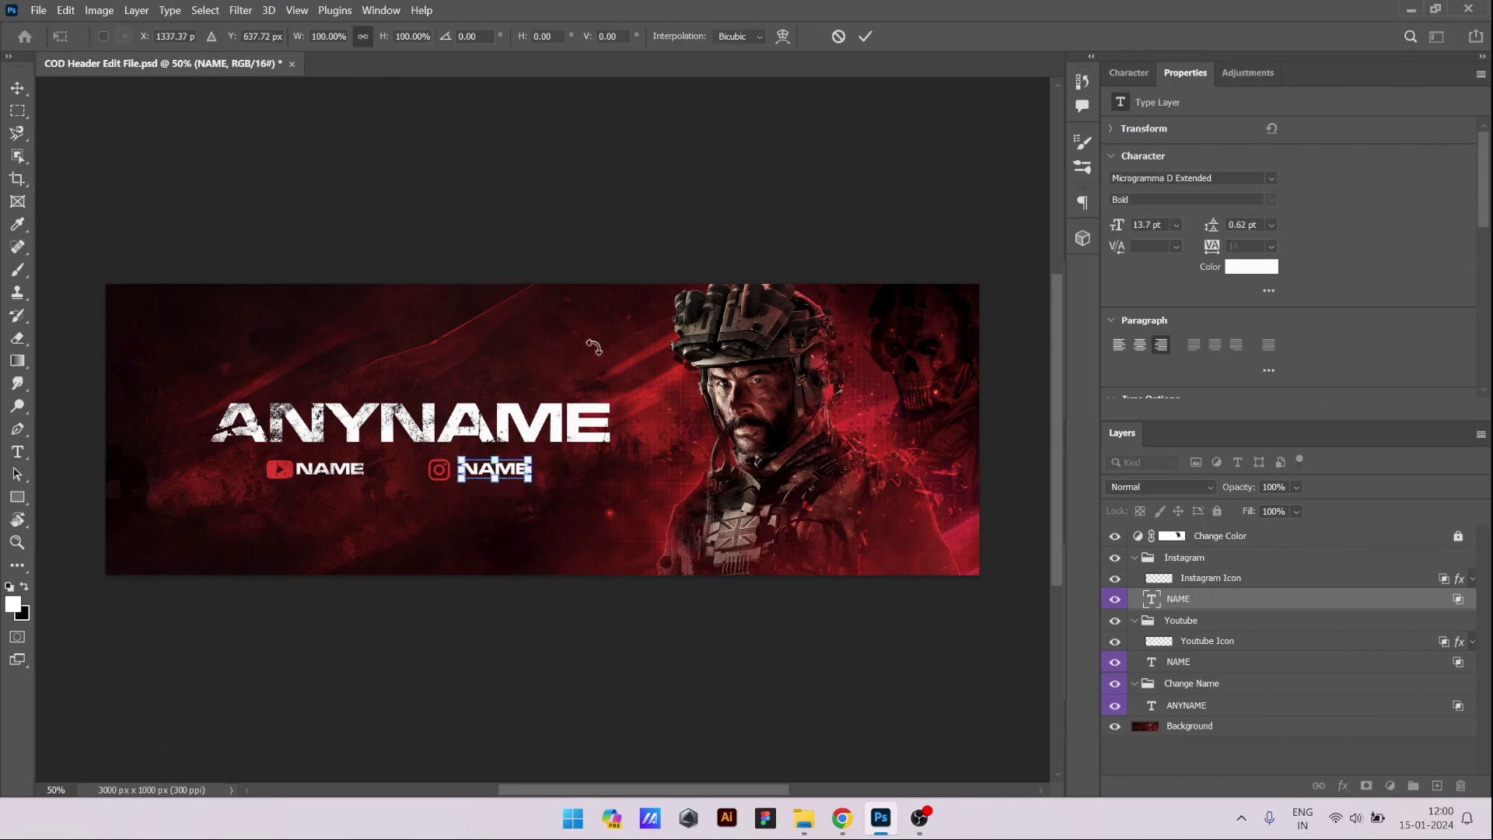
left_click(867, 39)
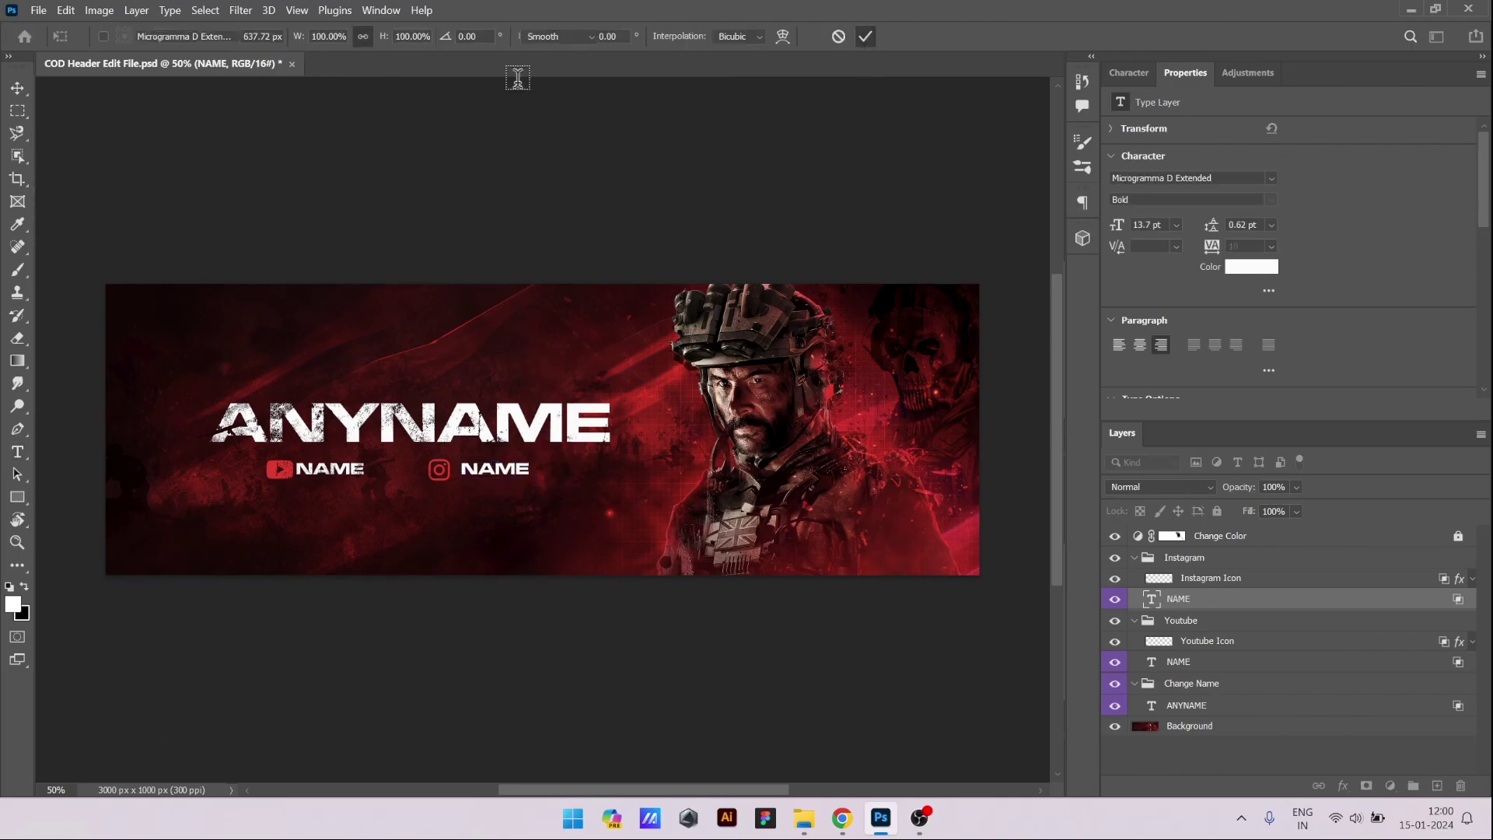
left_click(19, 89)
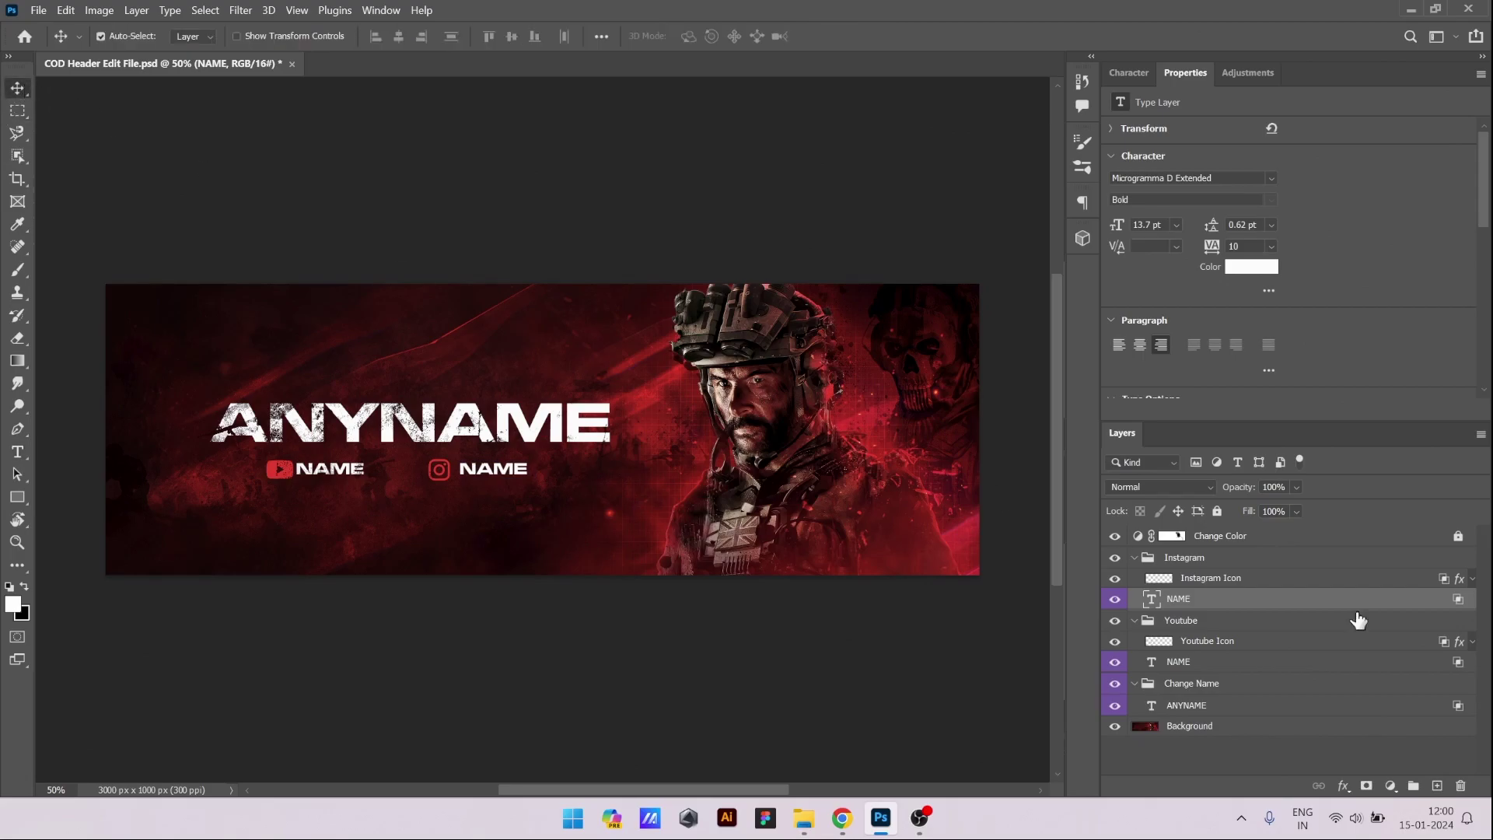
Set the Change Color adjustment's hue to +78, turning the header green.
left_click(1139, 539)
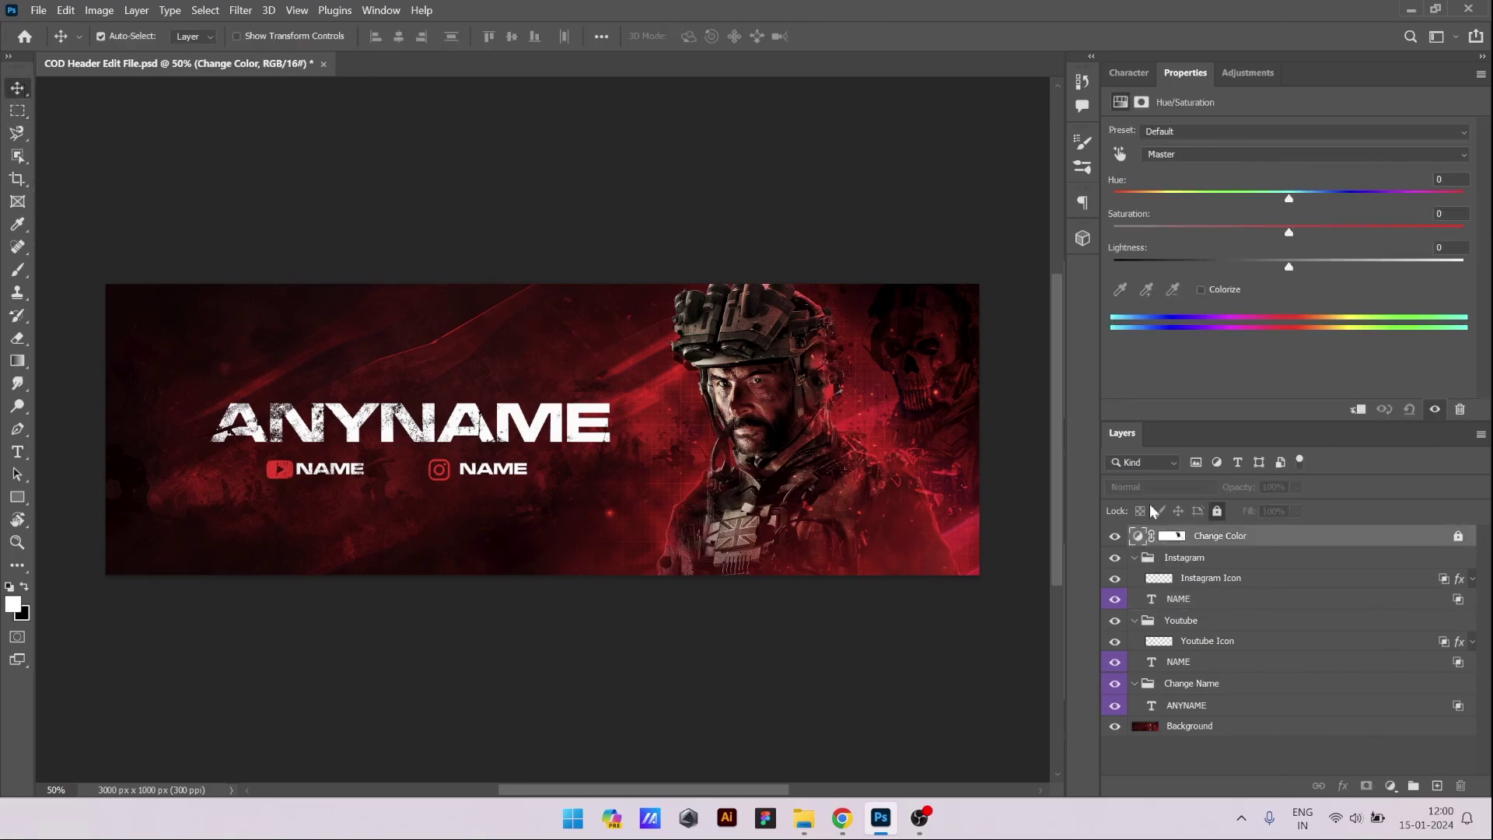
left_click_drag(1298, 197, 1389, 202)
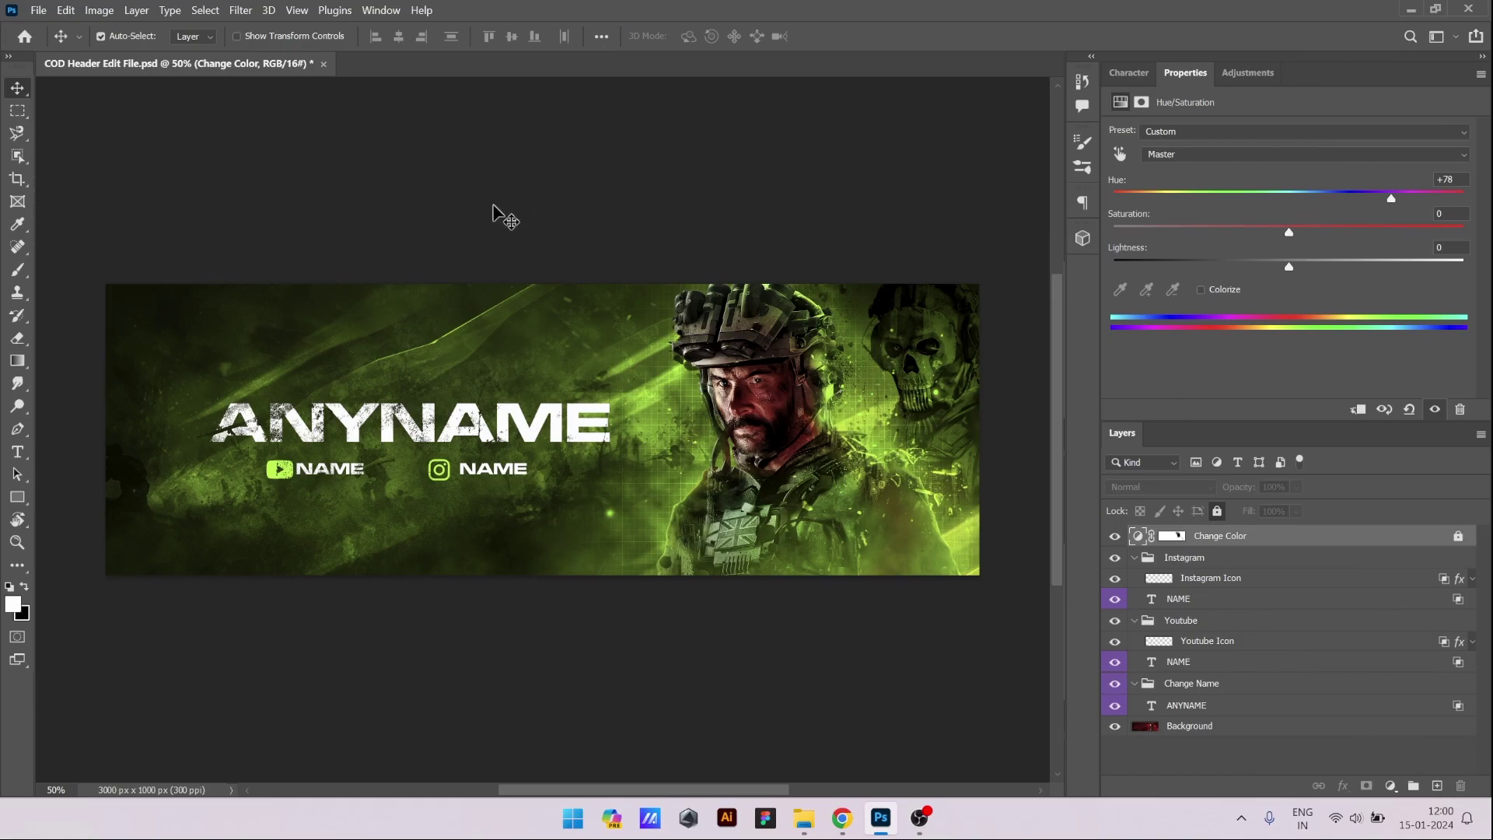
left_click(39, 10)
Save the header for web as PNG named COD-Header.png in the Tutorial folder.
left_click(296, 327)
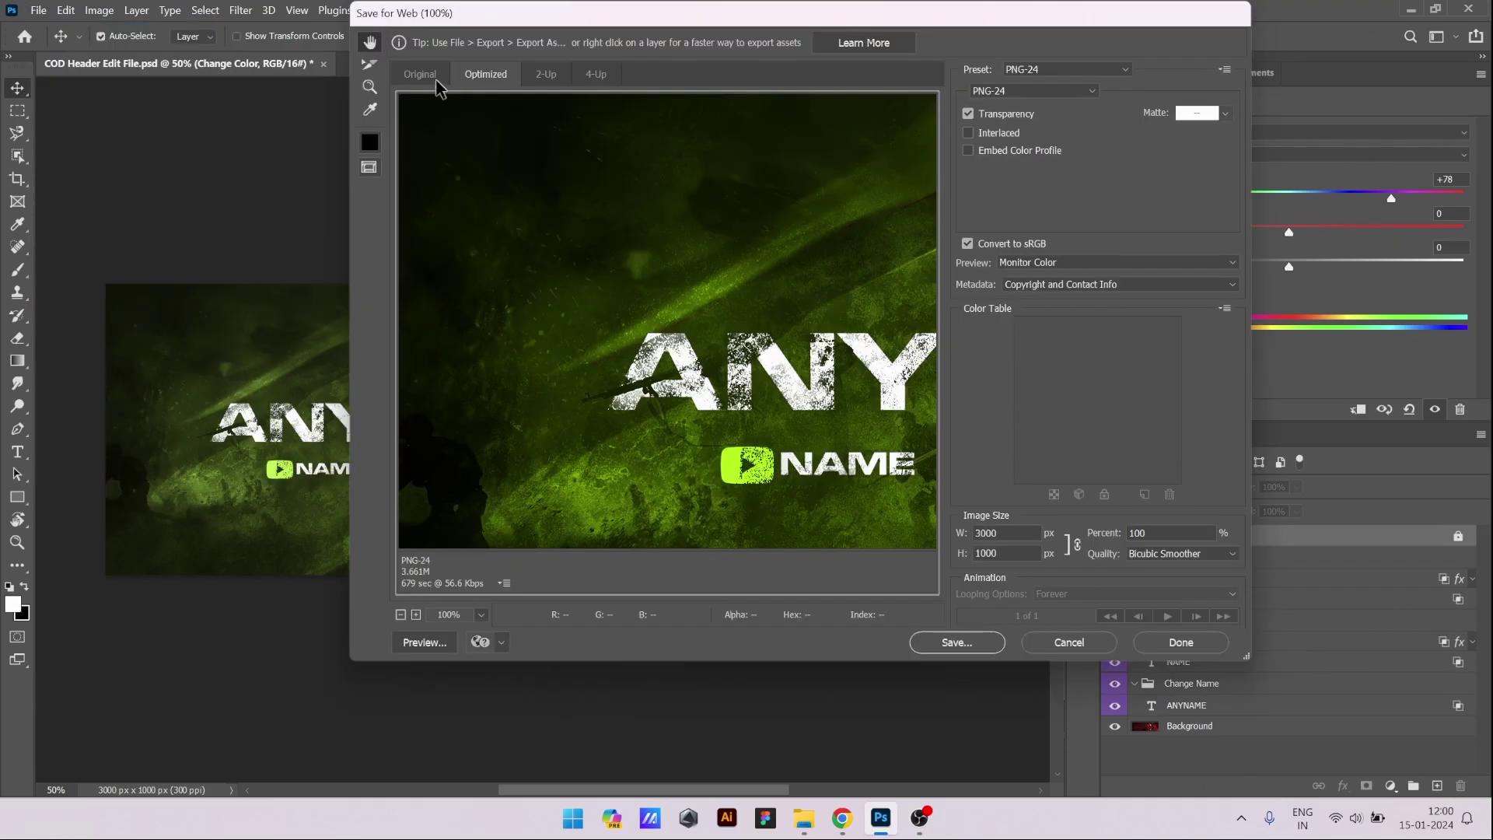
left_click(420, 75)
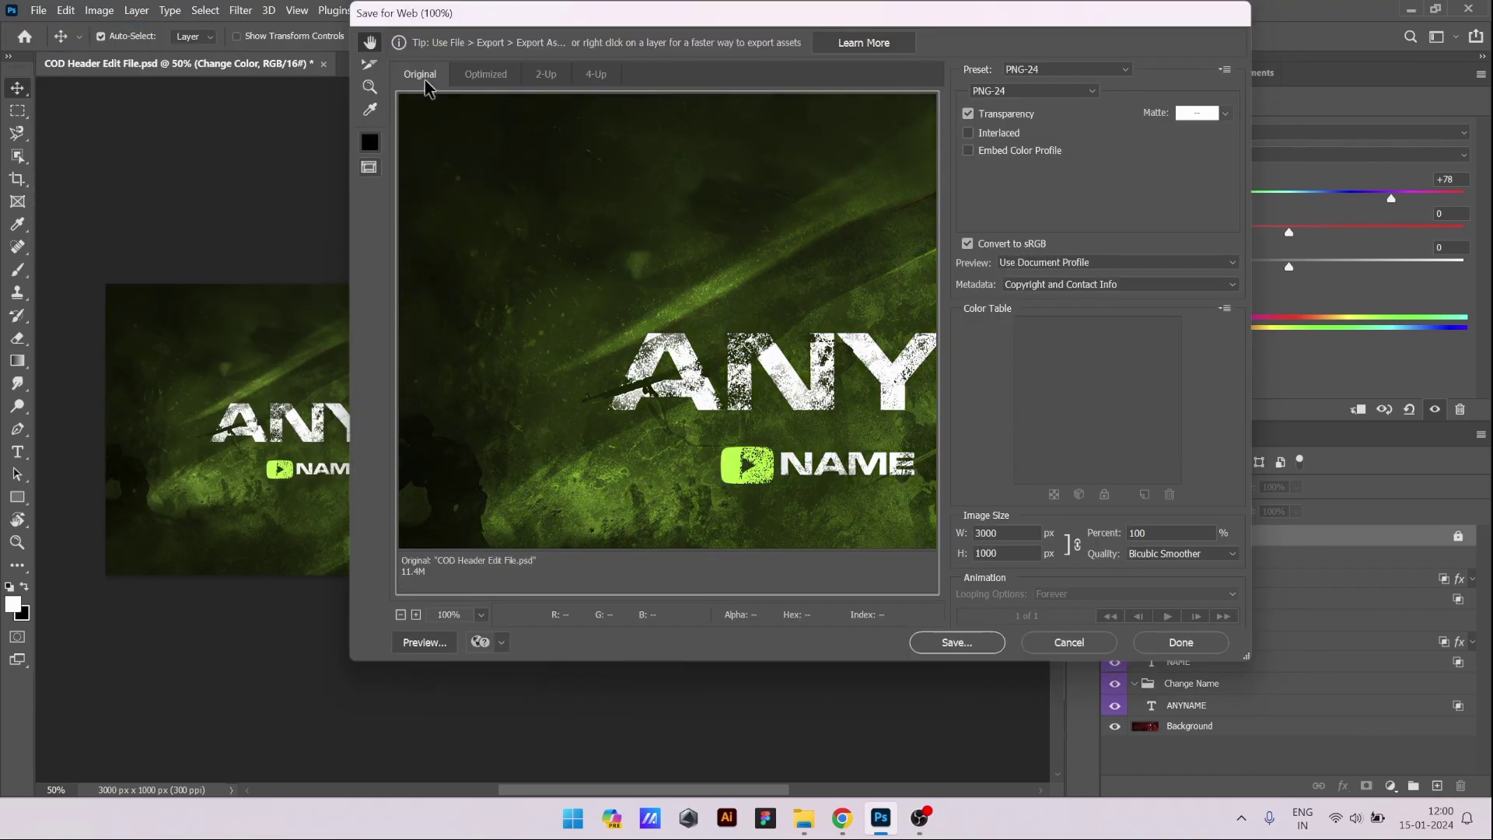
left_click(957, 642)
left_click(800, 357)
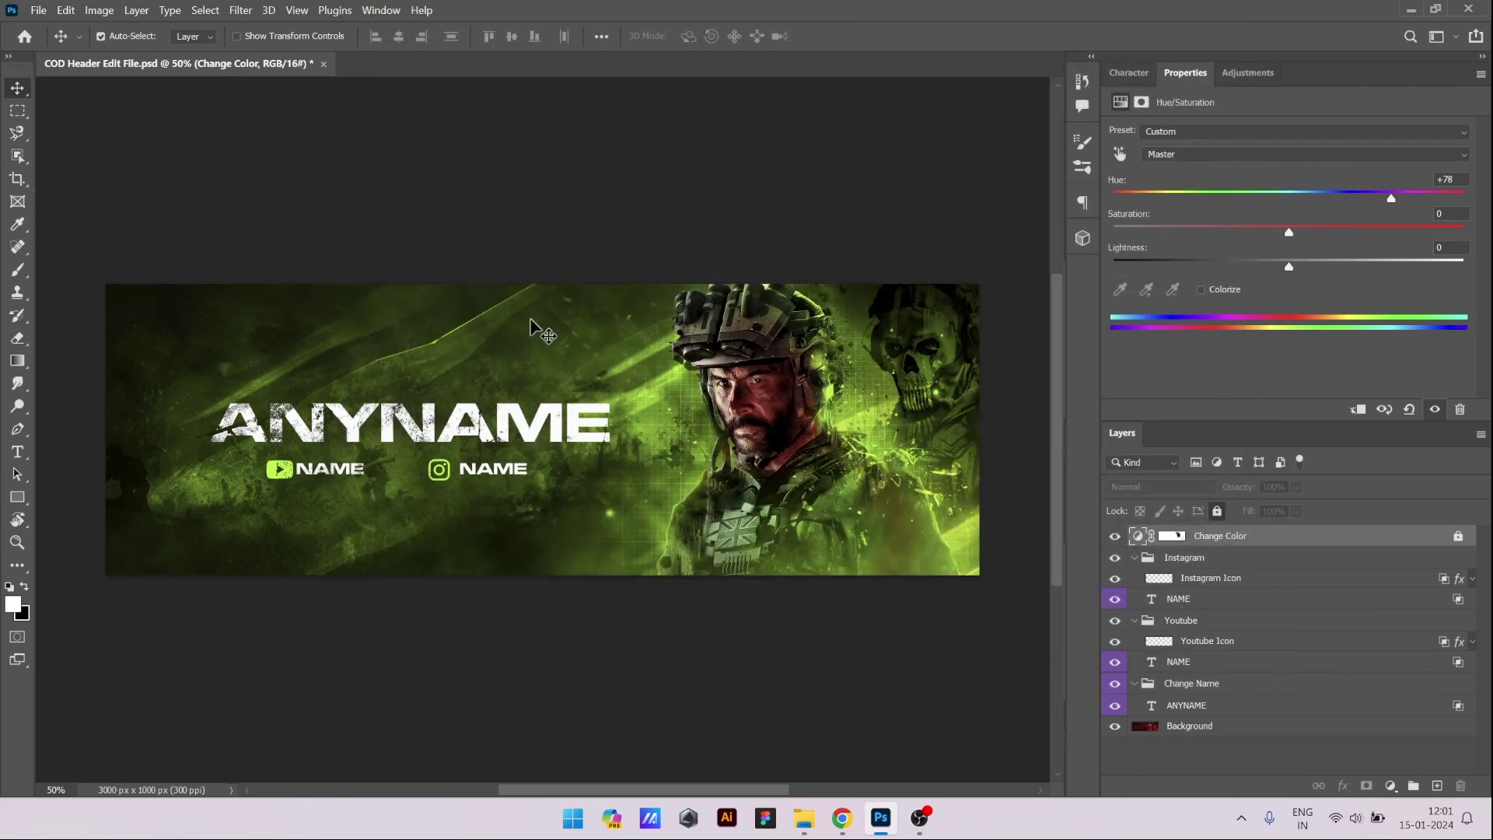
Open COD-Header.png from the Tutorial folder to check it, then close the viewer.
left_click(804, 817)
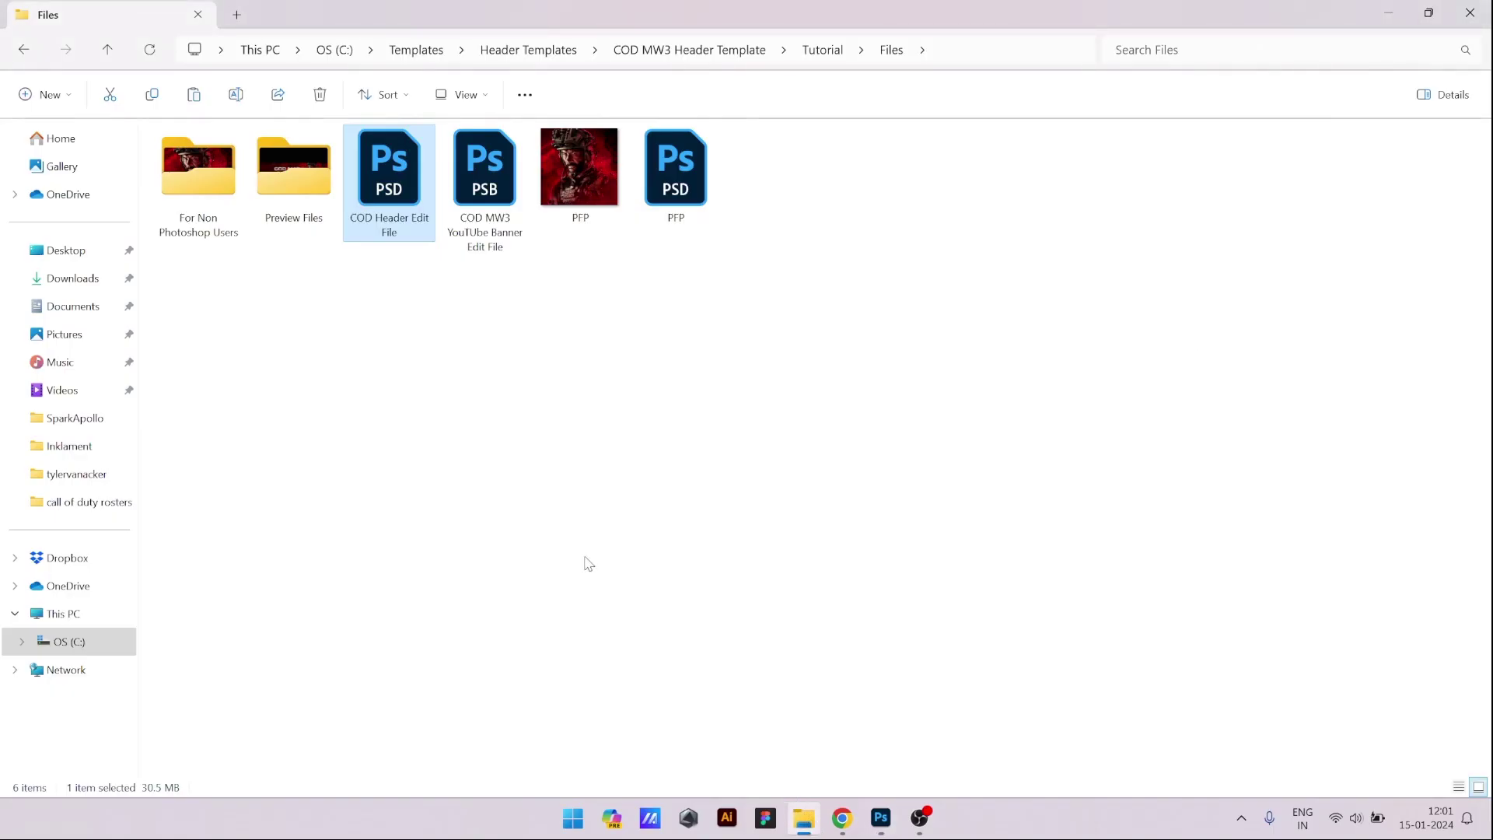
left_click(809, 54)
double_click(296, 194)
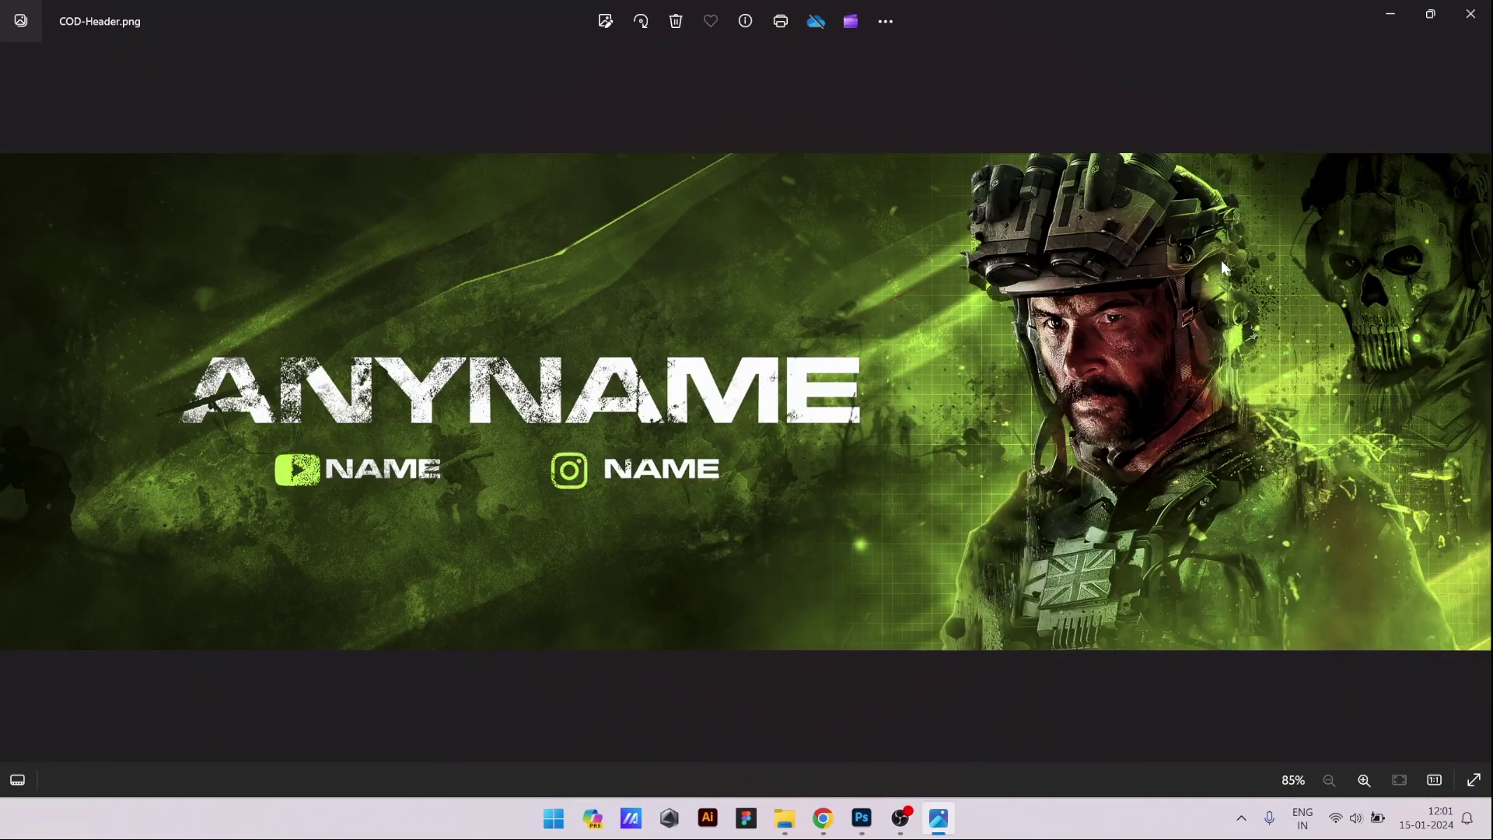
left_click(1479, 8)
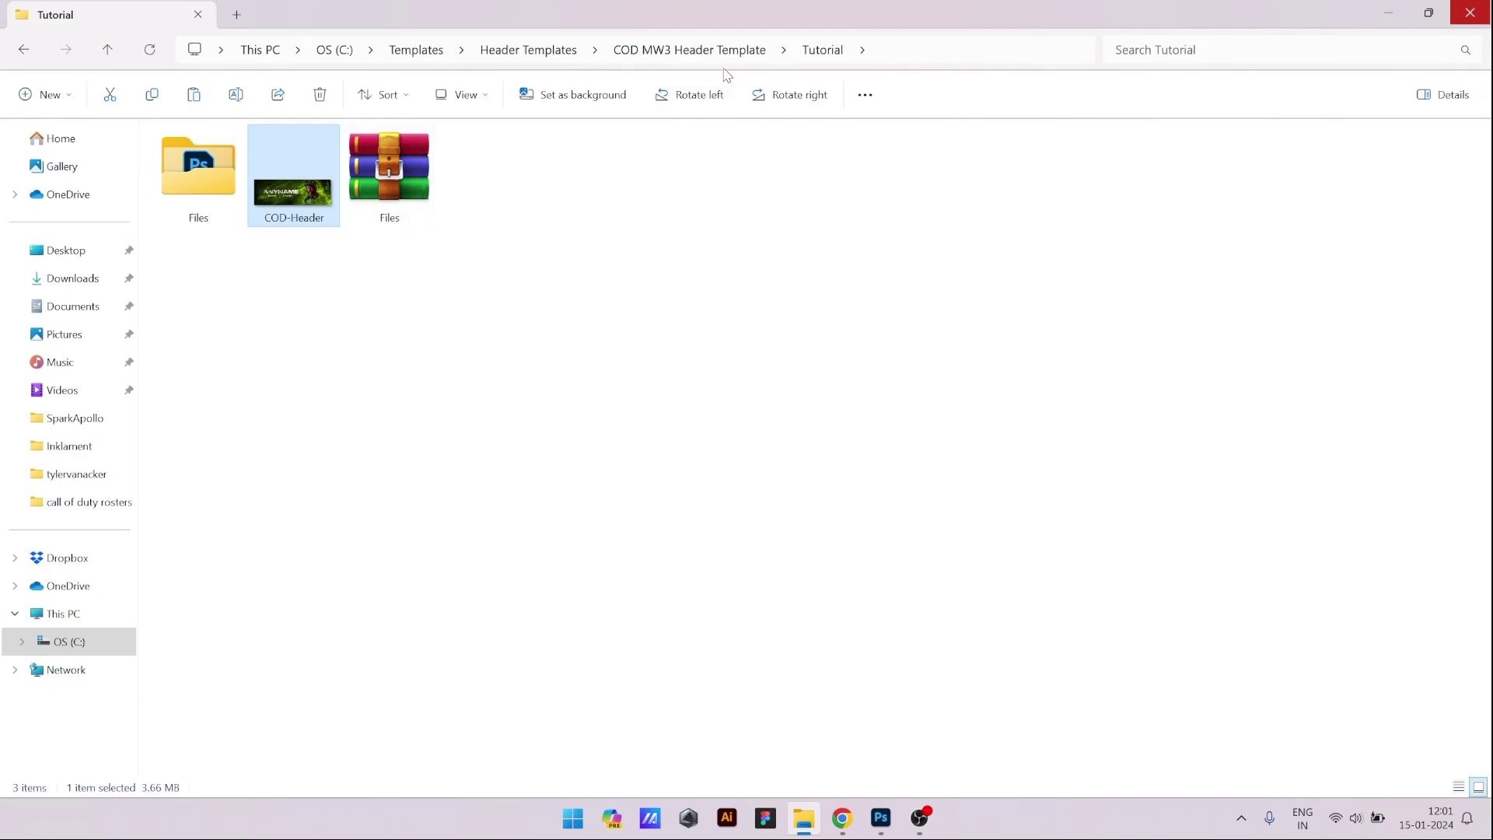
Open COD MW3 YouTube Banner Edit File.psb from the Files folder in Photoshop.
left_click(213, 200)
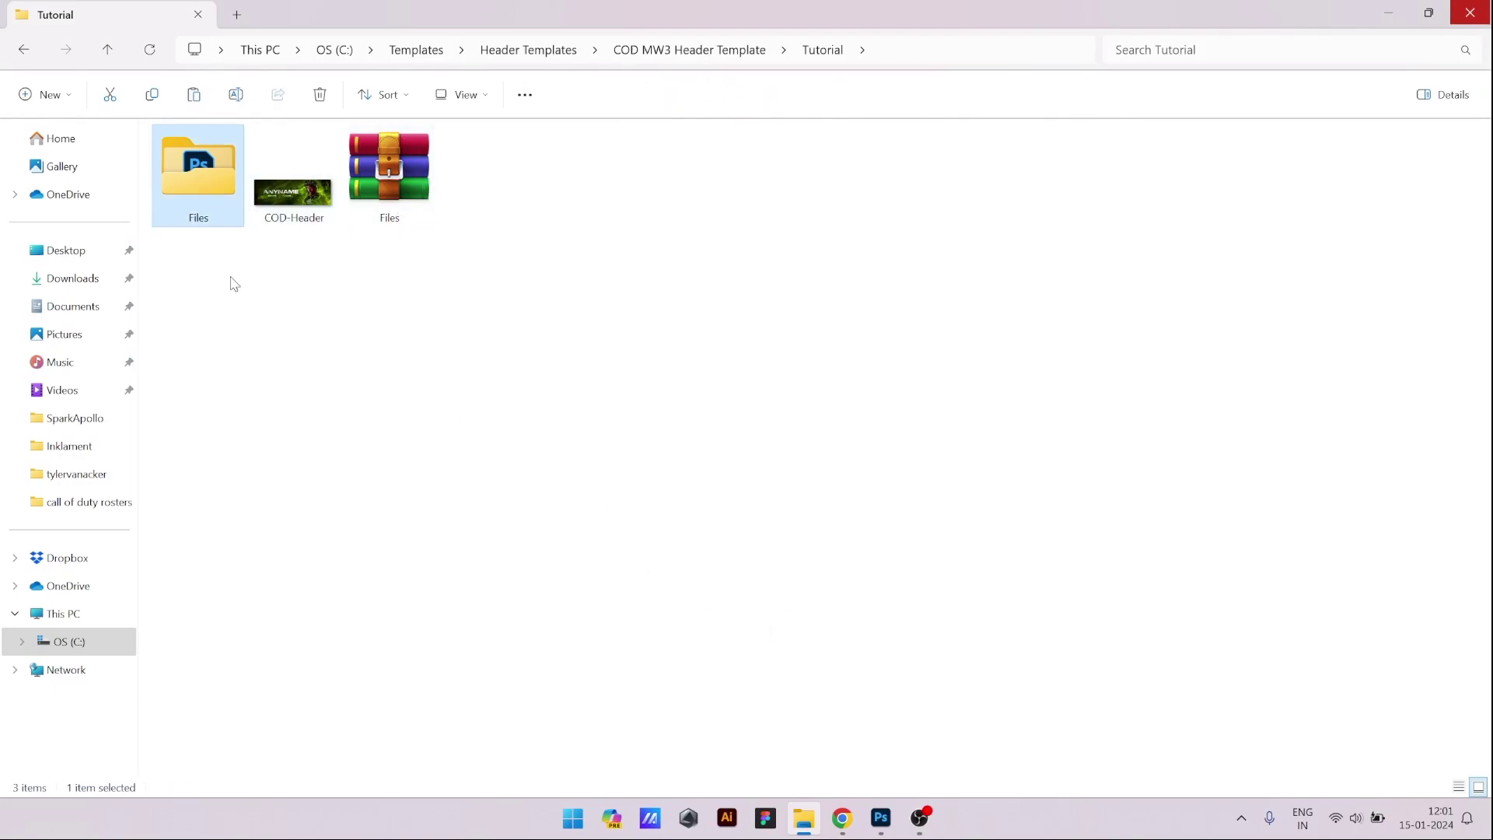
double_click(204, 222)
double_click(480, 257)
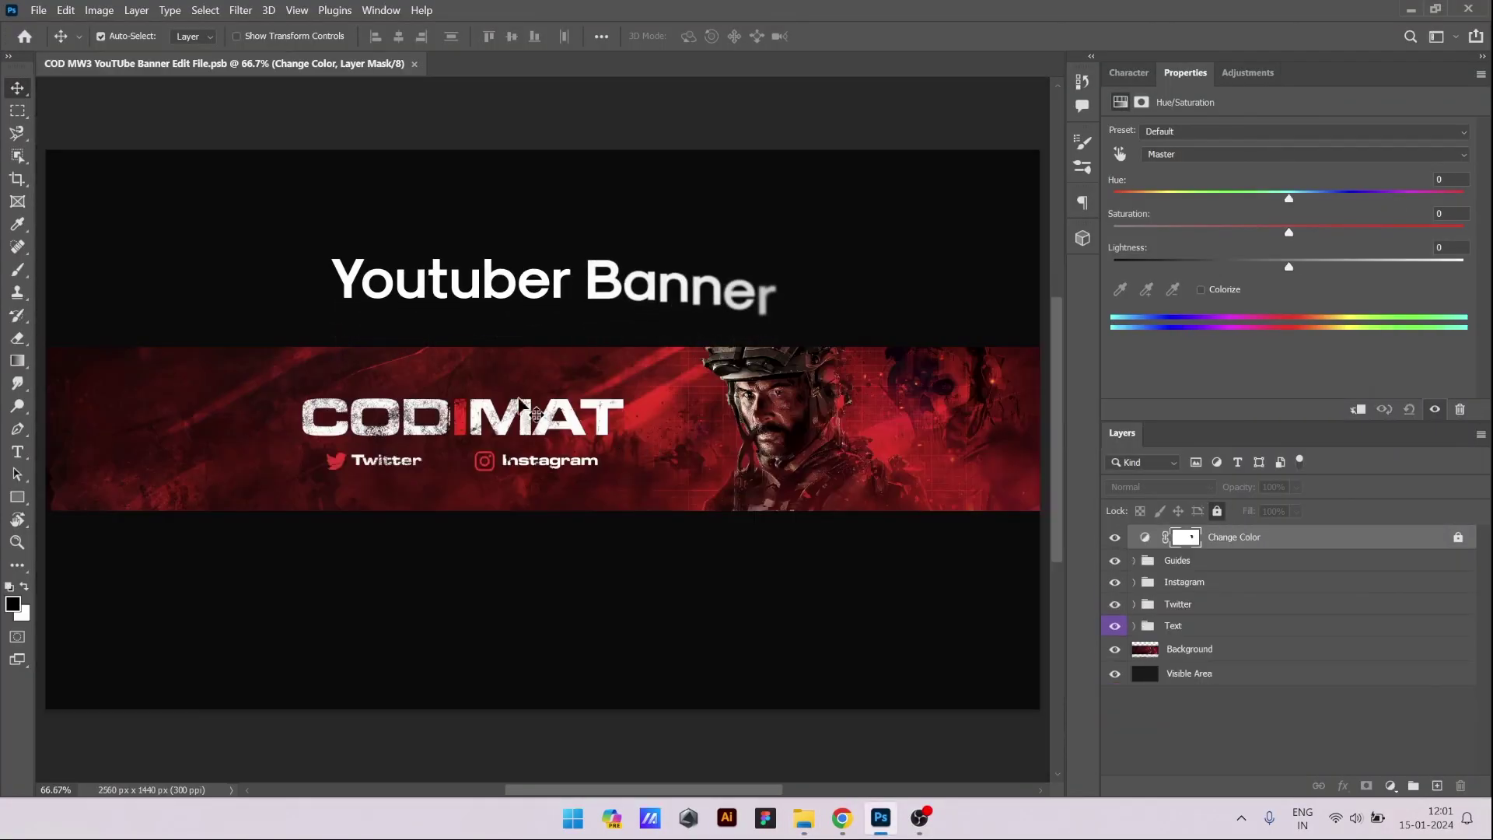
Retype the banner title CODIMAT as ANYNAME, keeping the middle letter red.
key("t")
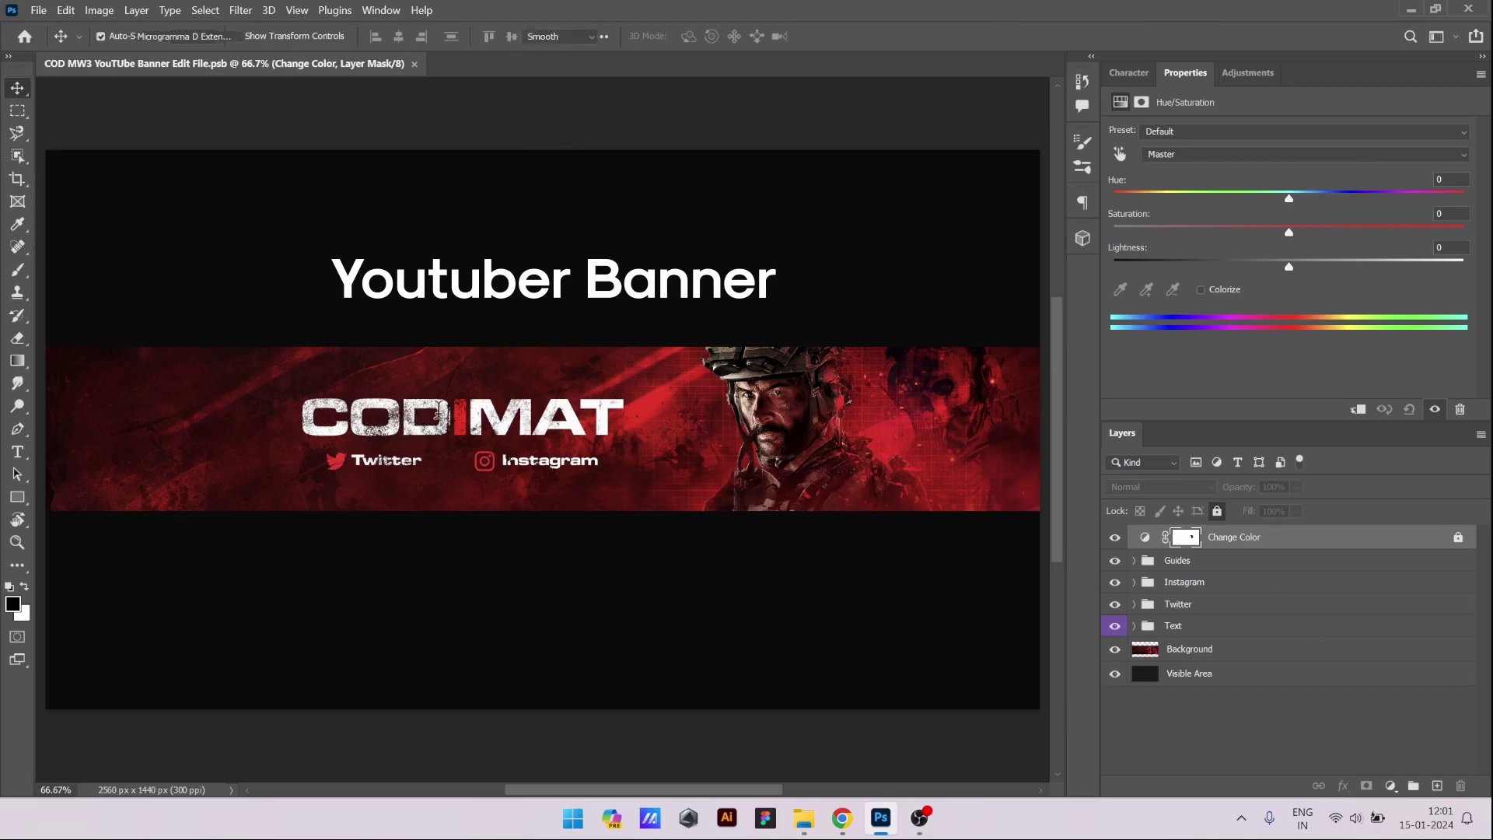
left_click_drag(449, 408, 311, 424)
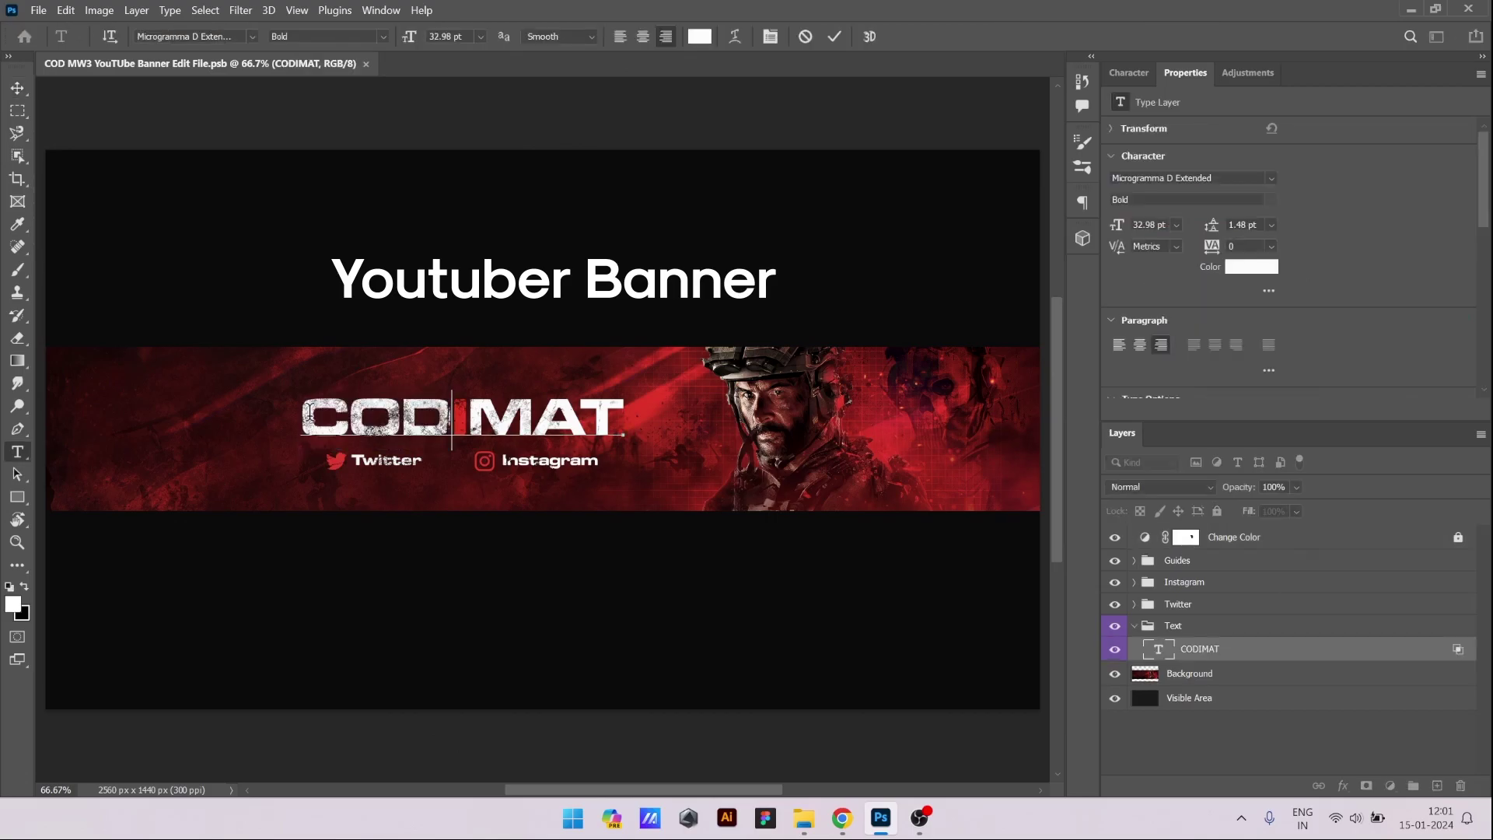
type("a")
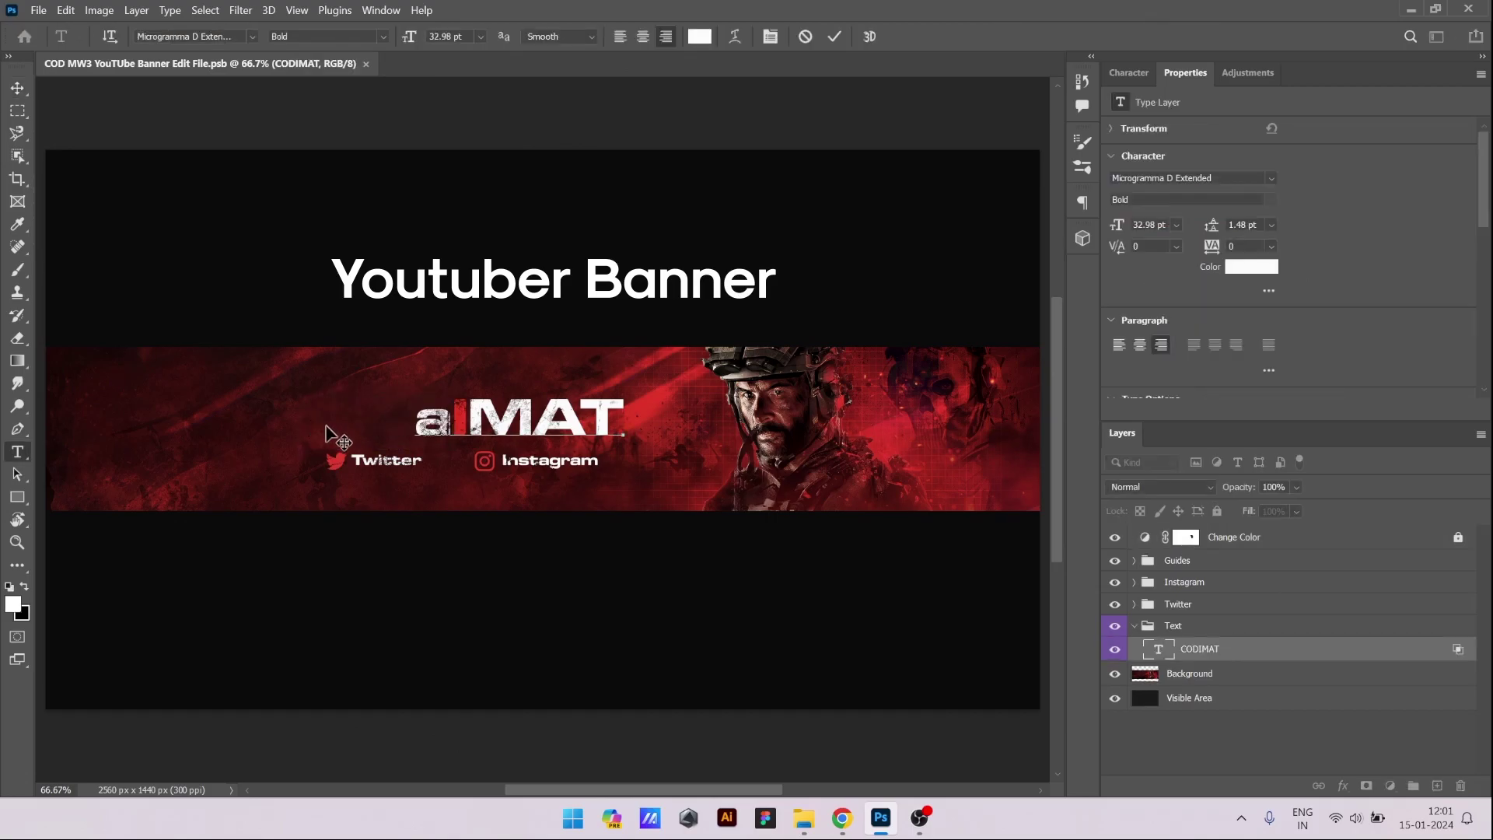
key("BackSpace")
type("A")
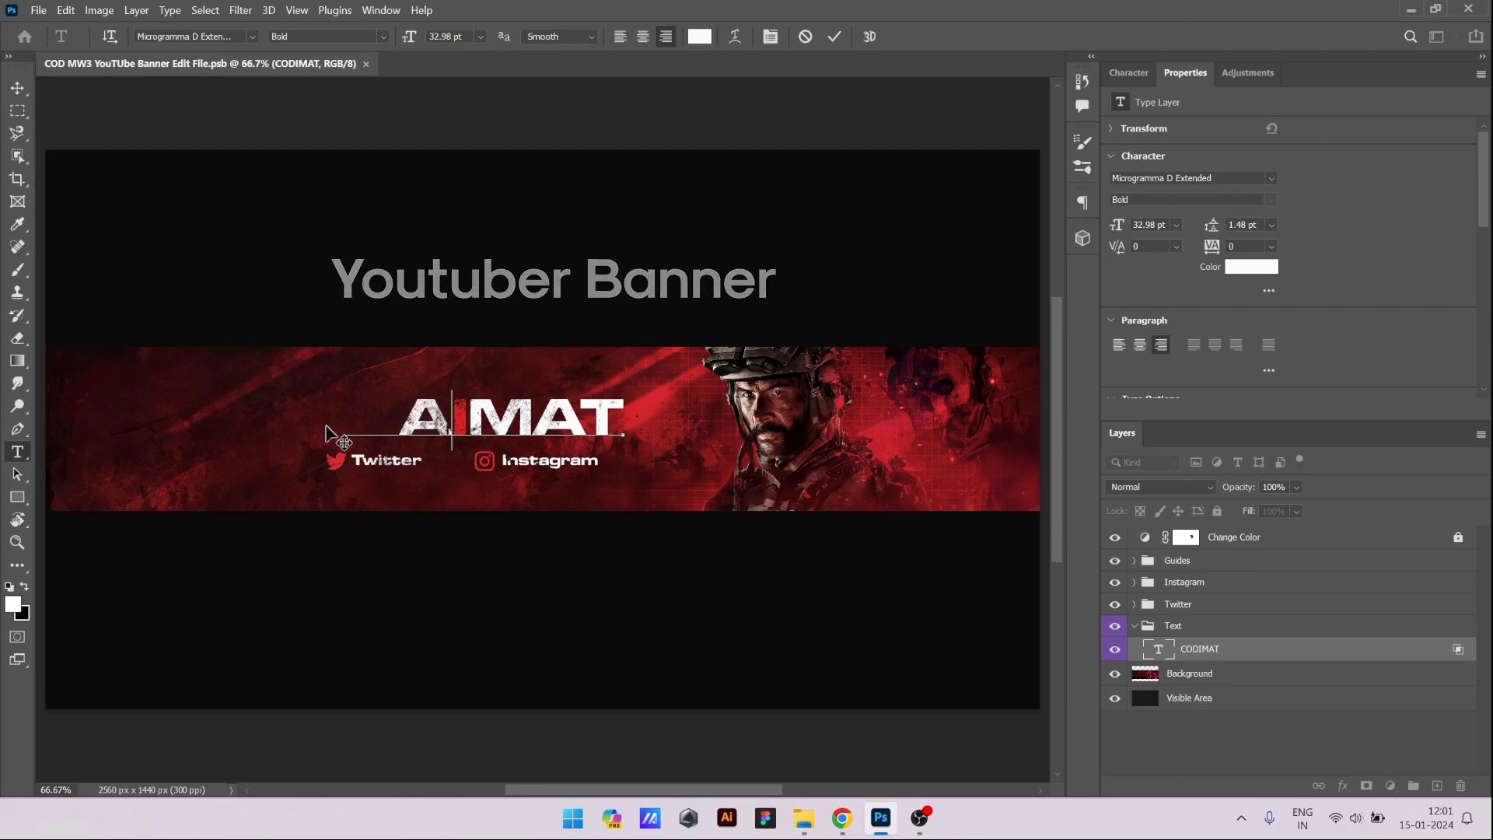
type("NY")
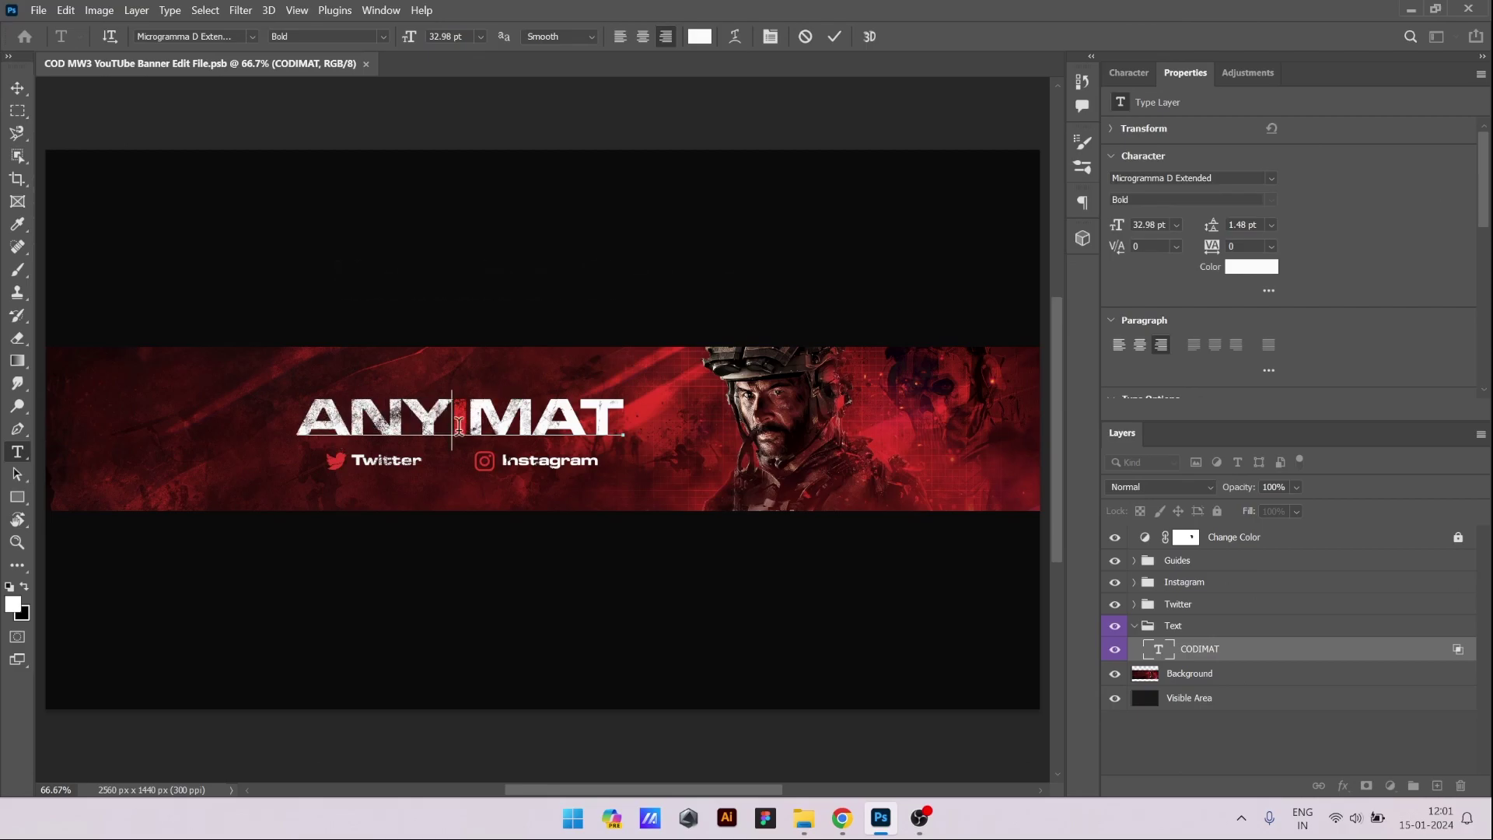
left_click_drag(454, 426, 625, 420)
type("NAME")
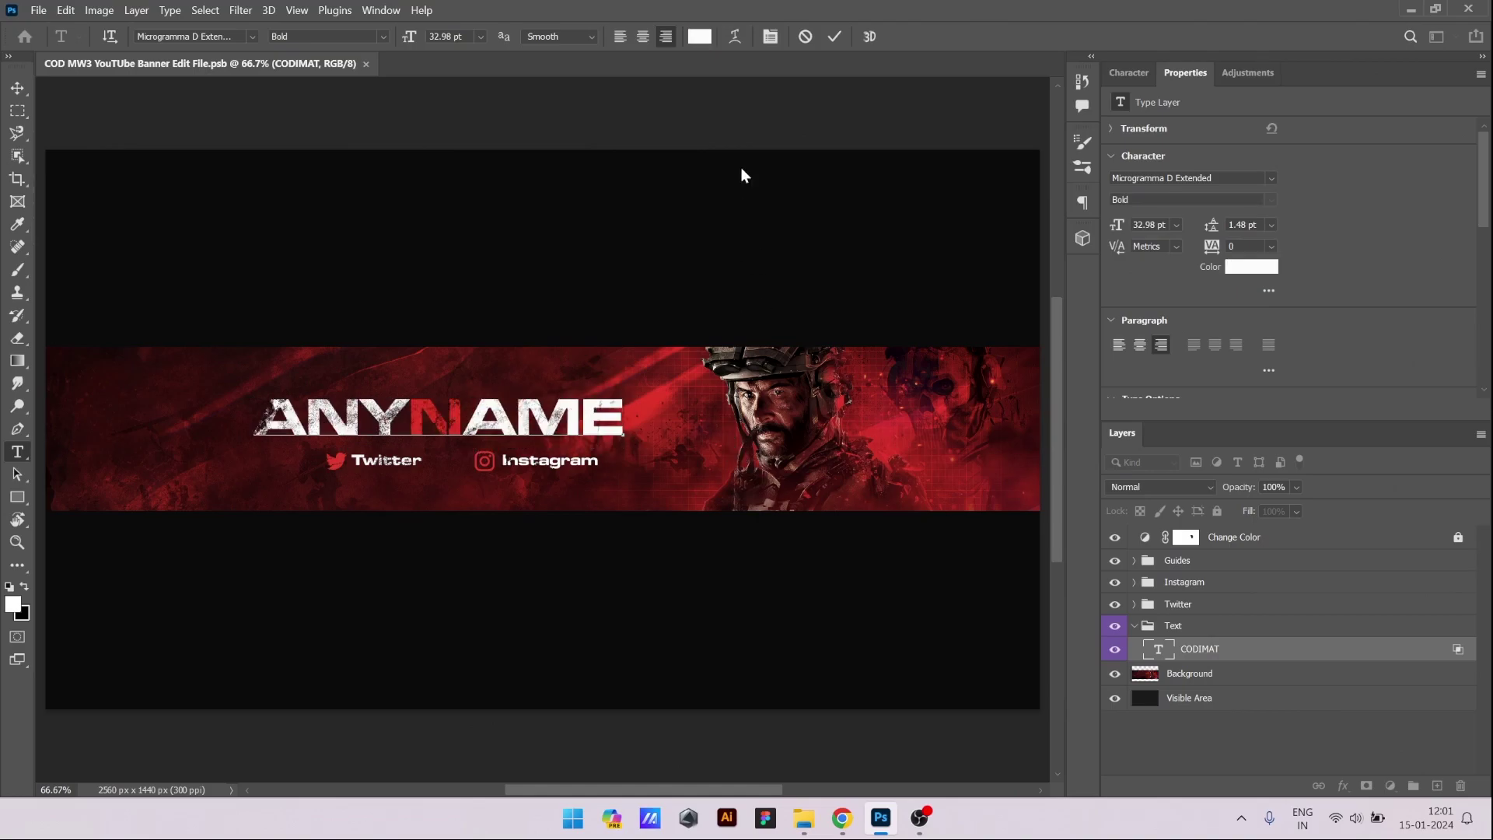
left_click(844, 37)
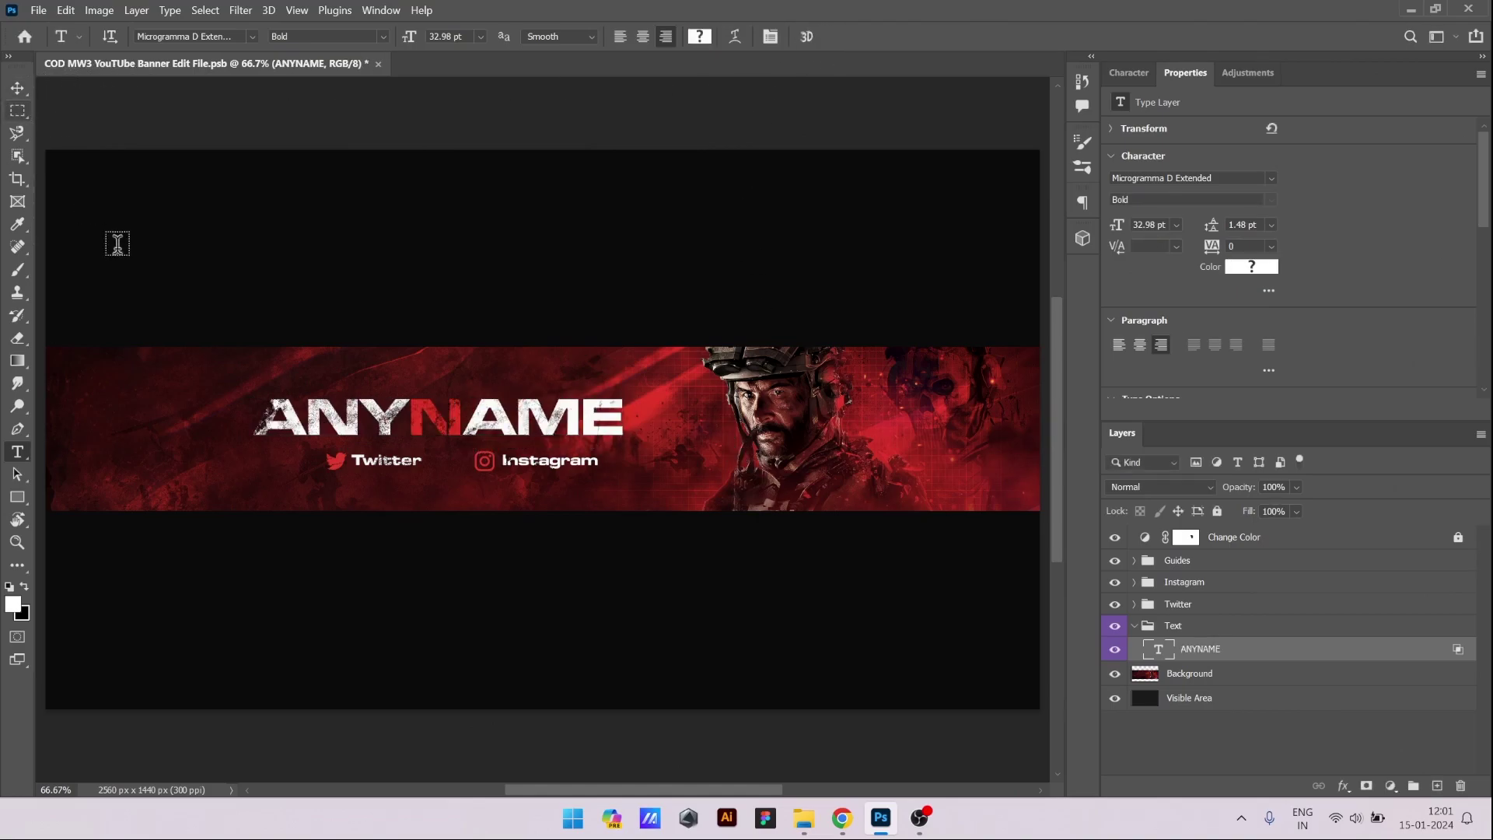
Change the Twitter label to anyname and nudge it right of its icon.
double_click(385, 463)
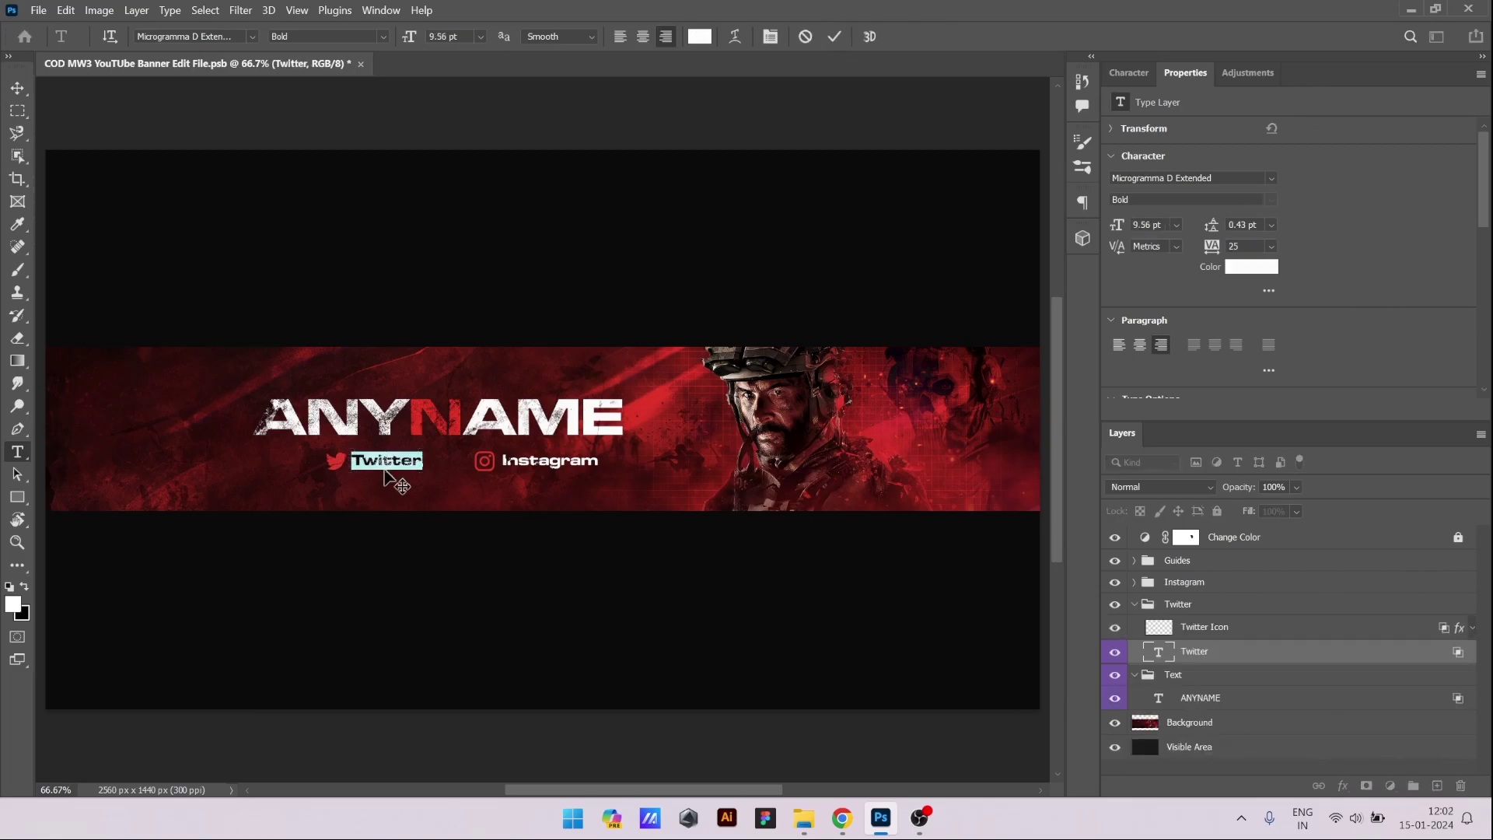
type("anyna")
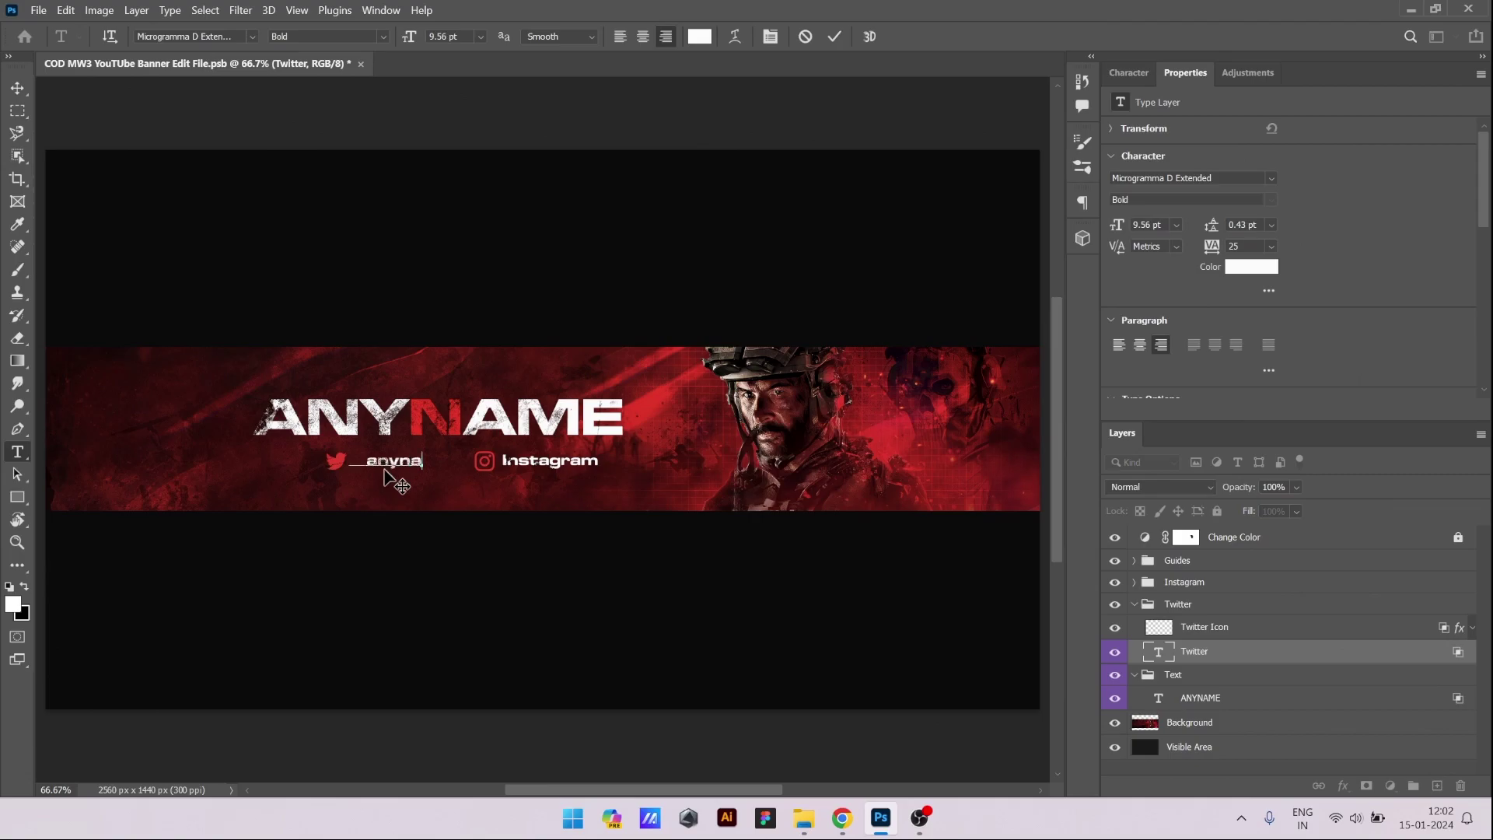
type("me")
left_click(832, 38)
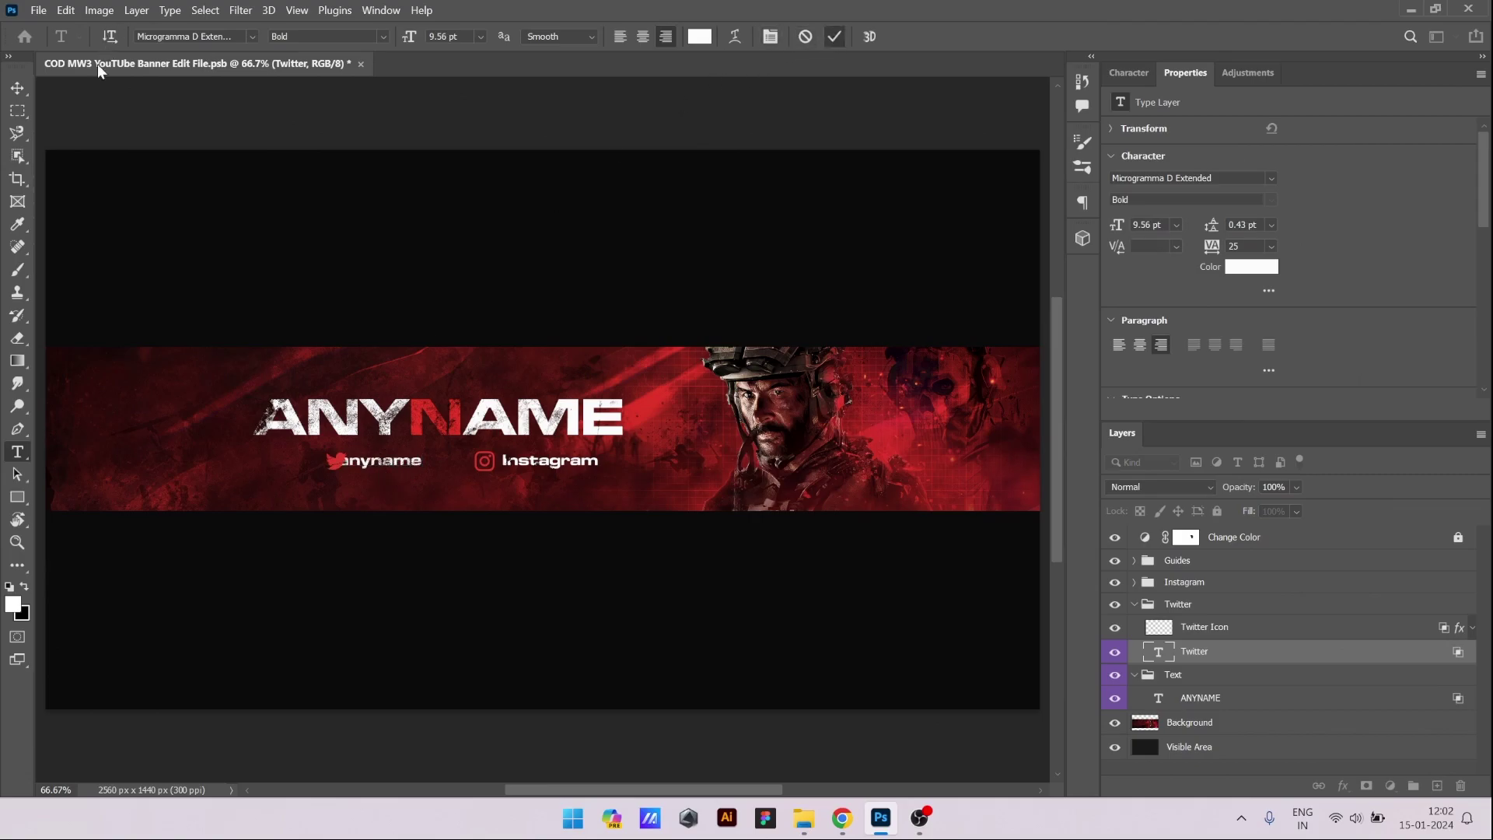
left_click(17, 88)
key("Right")
key("Right")
key("Right")
key("Right")
key("Right")
key("Right")
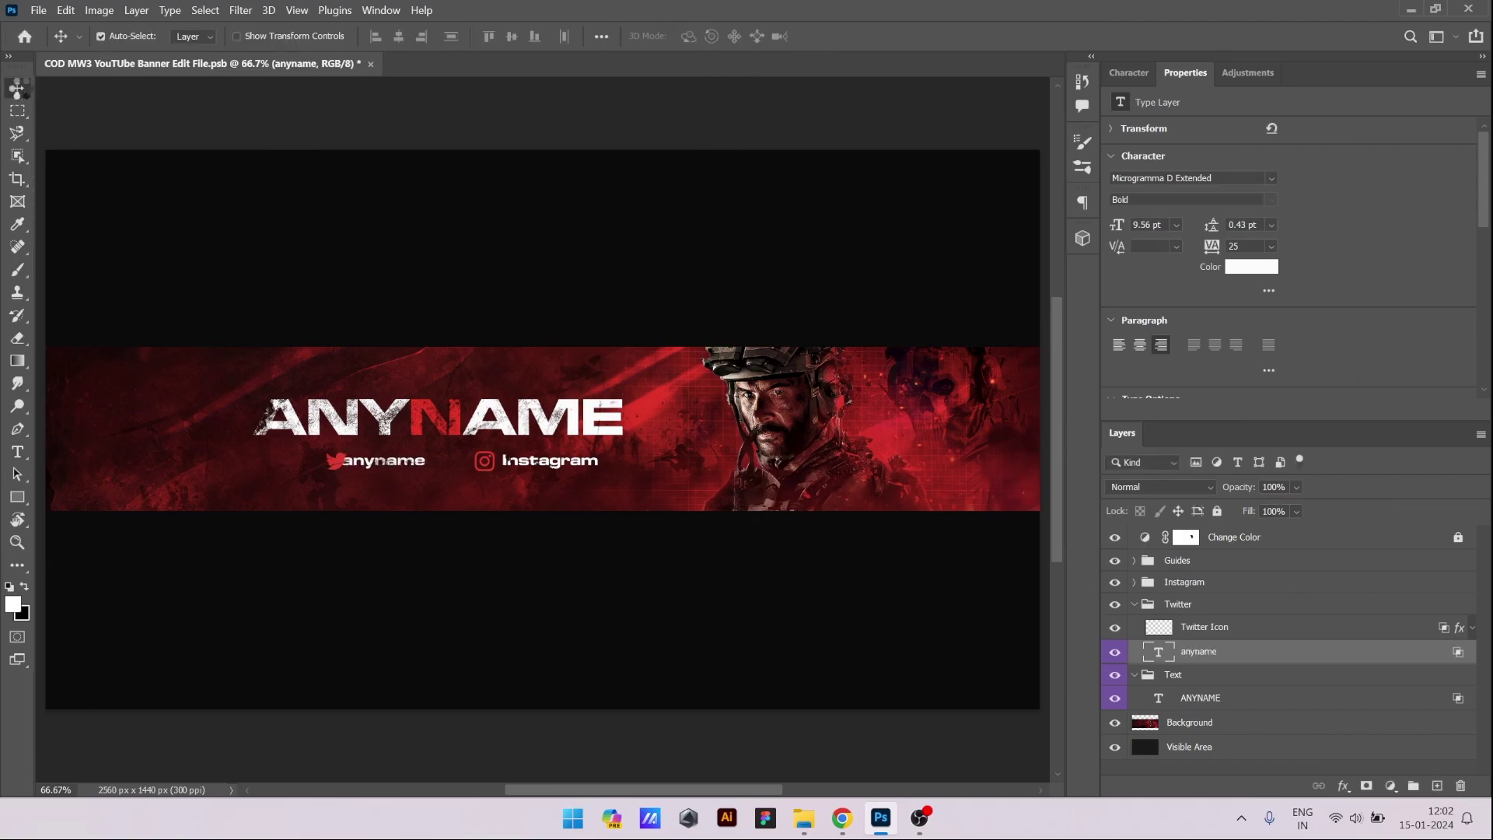
key("Right")
key("Right")
key("Right")
key("Right")
key("Right")
key("Right")
key("Right")
key("Right")
key("Right")
key("Right")
key("Right")
key("t")
Change the Instagram label to anyname and shift it slightly left.
double_click(555, 465)
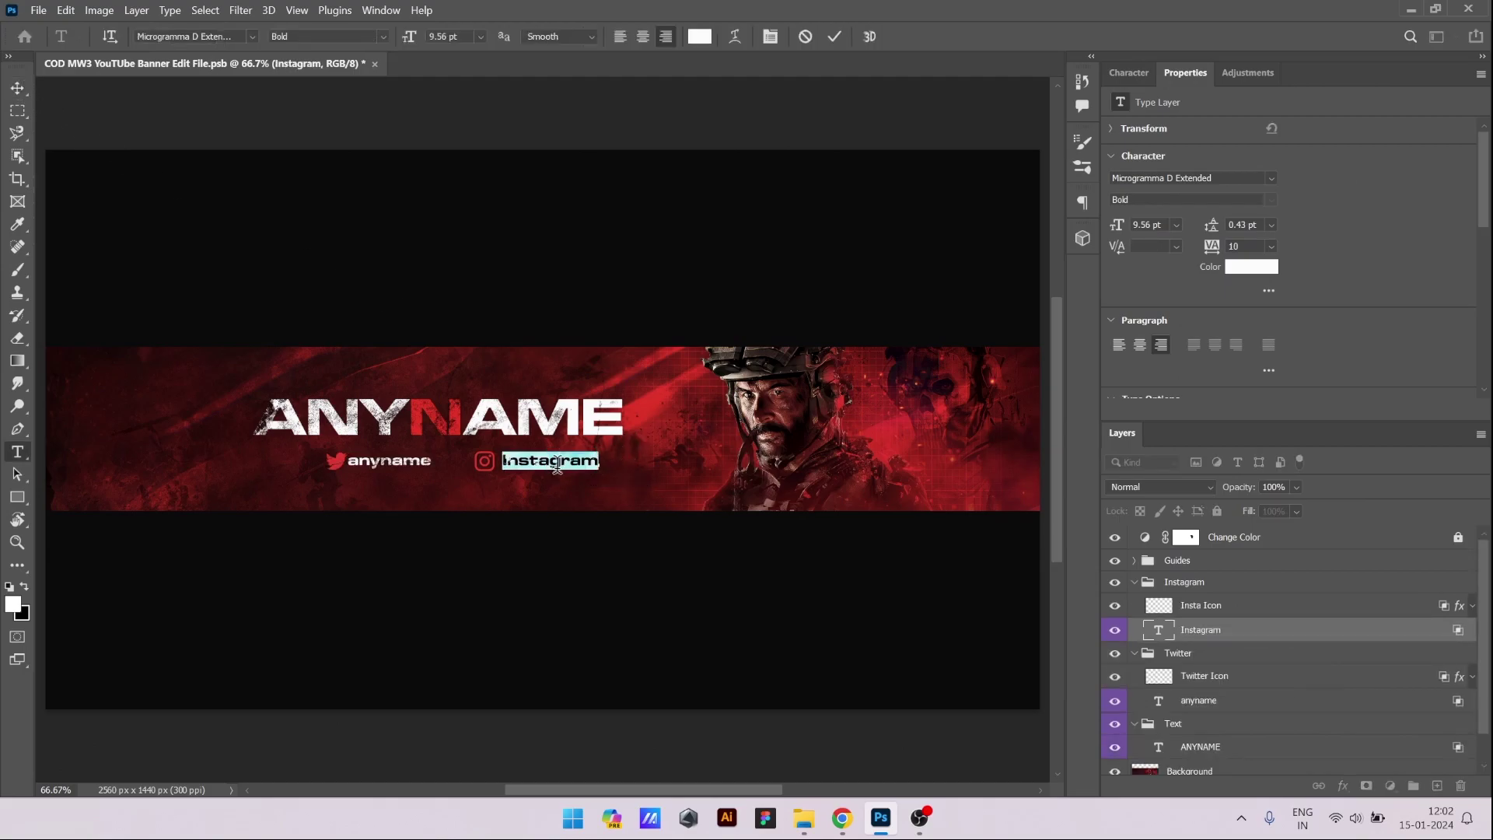
type("anyname")
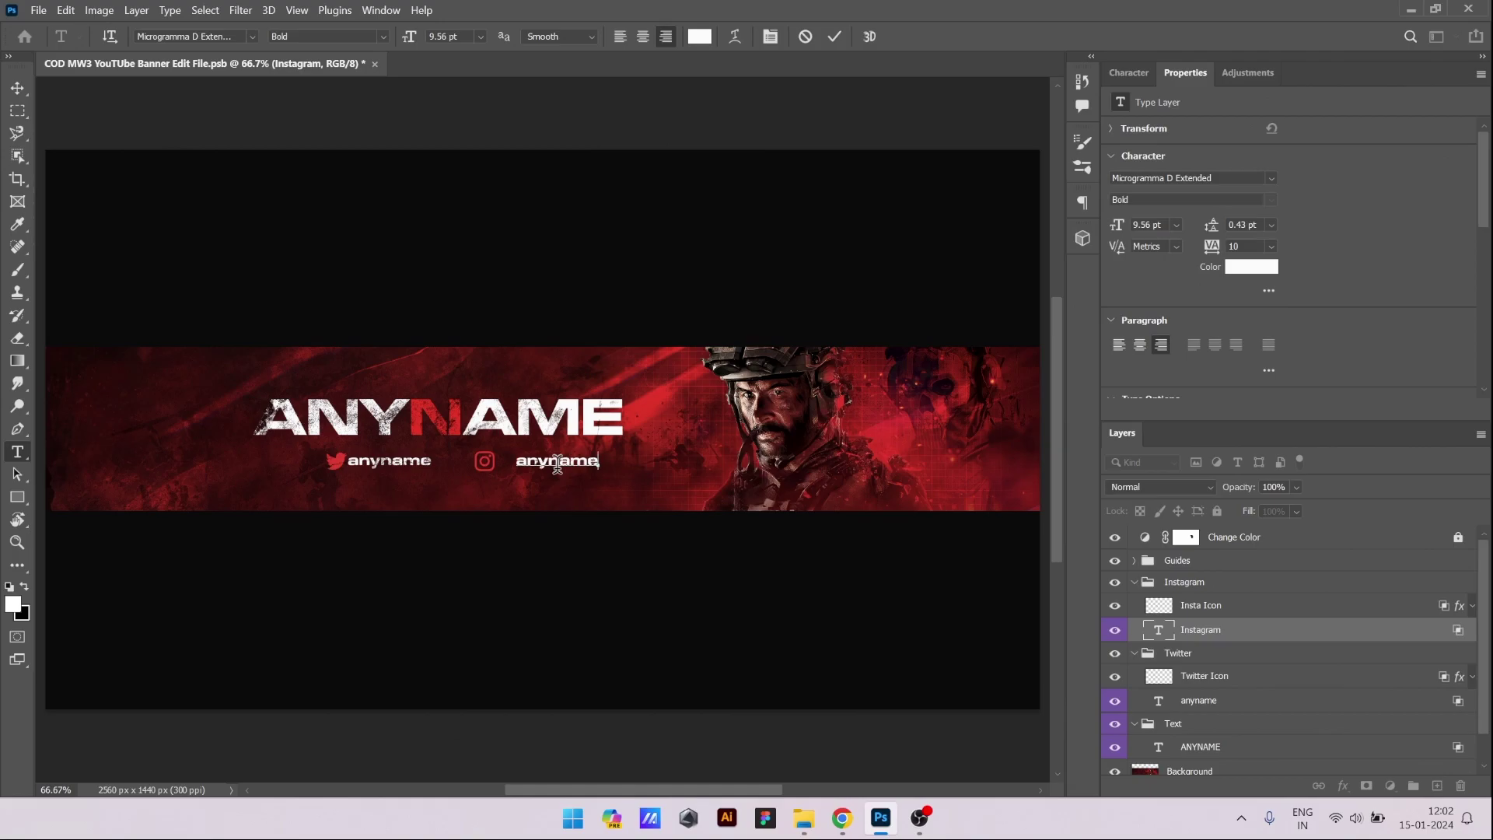
left_click(839, 35)
key("ctrl+t")
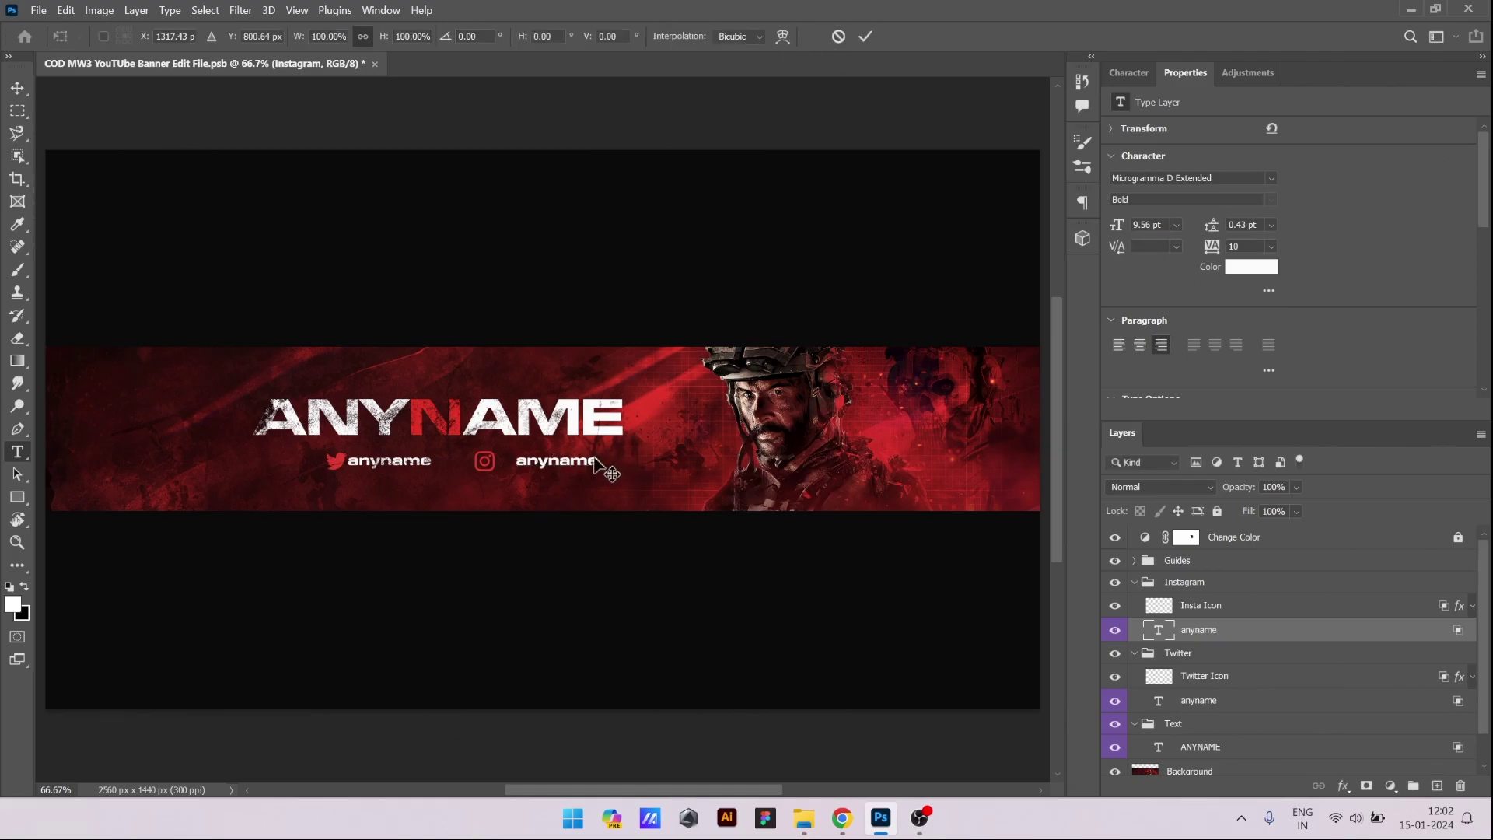
left_click_drag(582, 464, 565, 464)
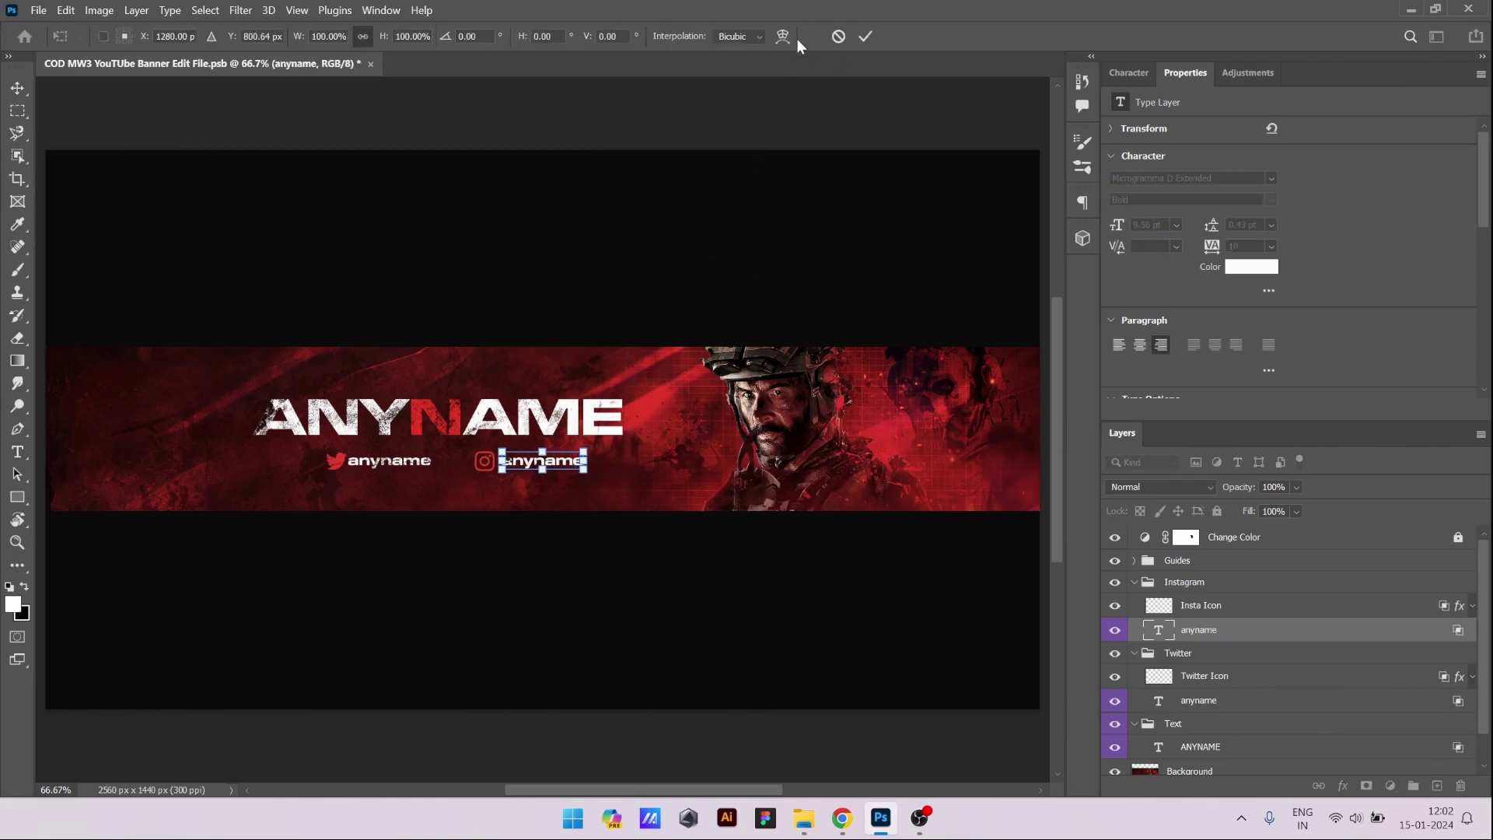
left_click(866, 36)
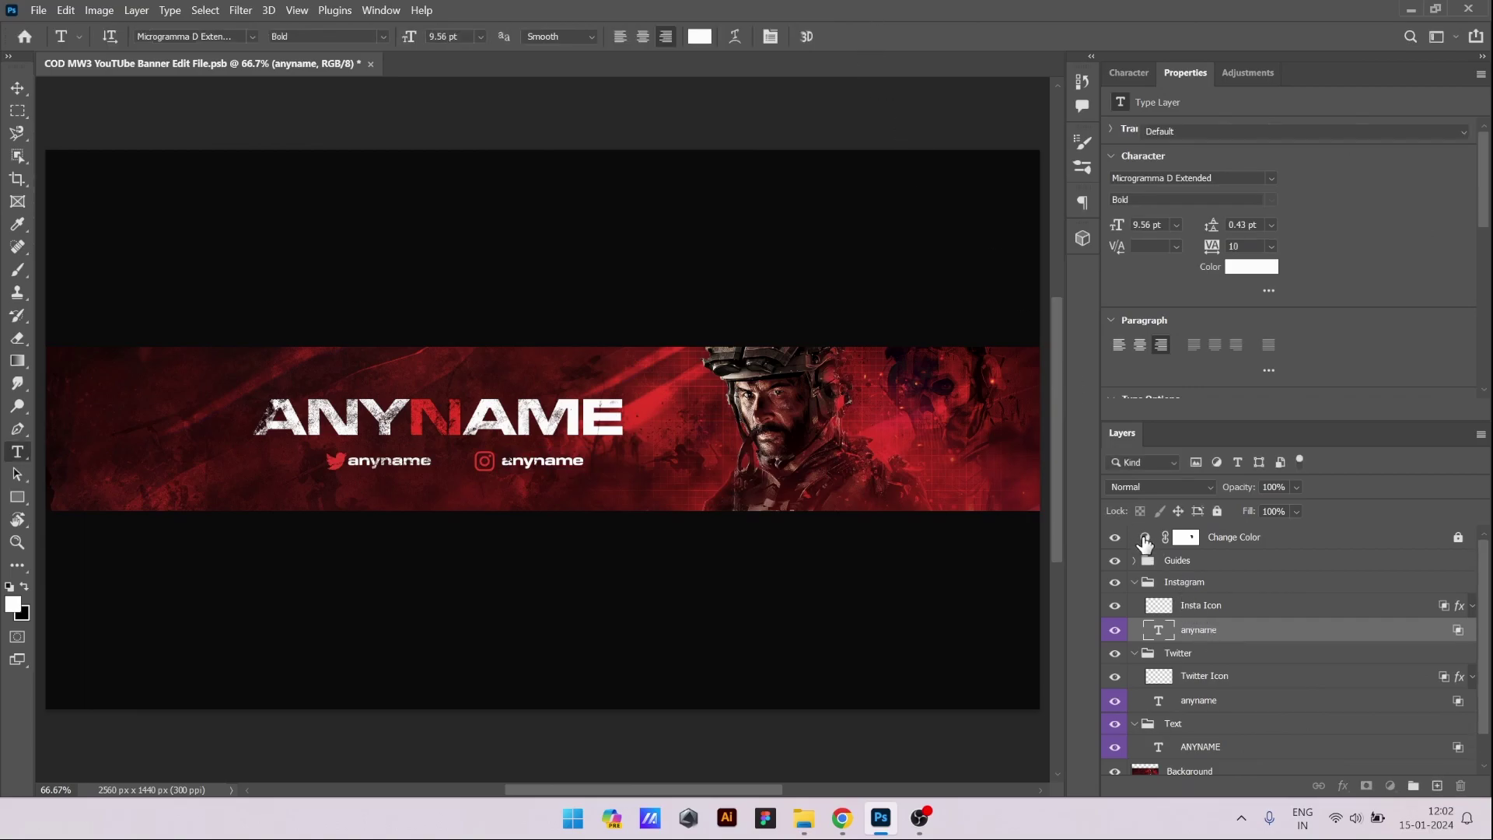
Set the Change Color adjustment's hue to -85, turning the banner purple.
left_click(1143, 536)
left_click(806, 321)
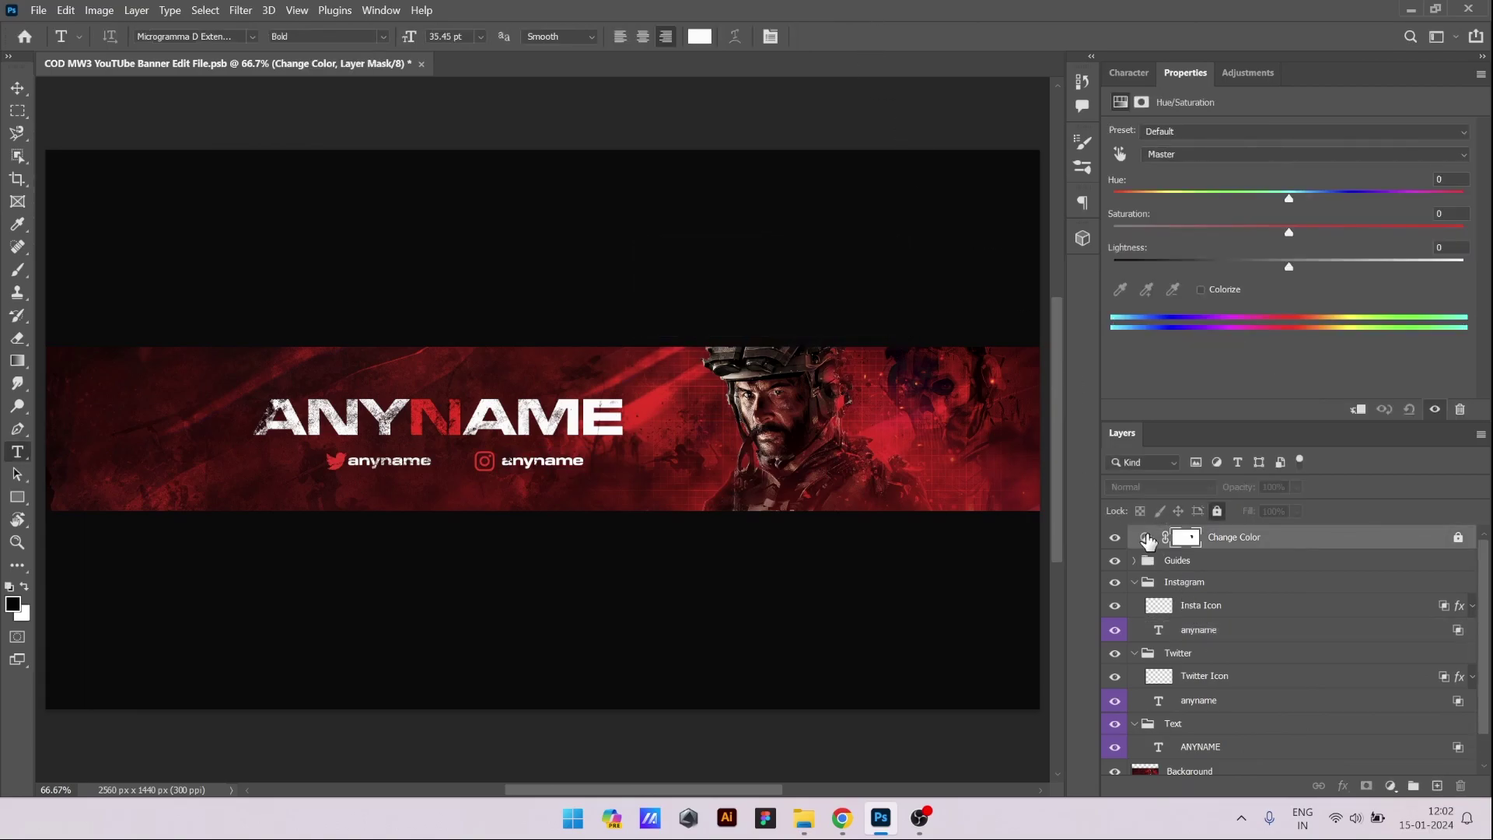
left_click(1145, 536)
left_click_drag(1291, 193, 1185, 201)
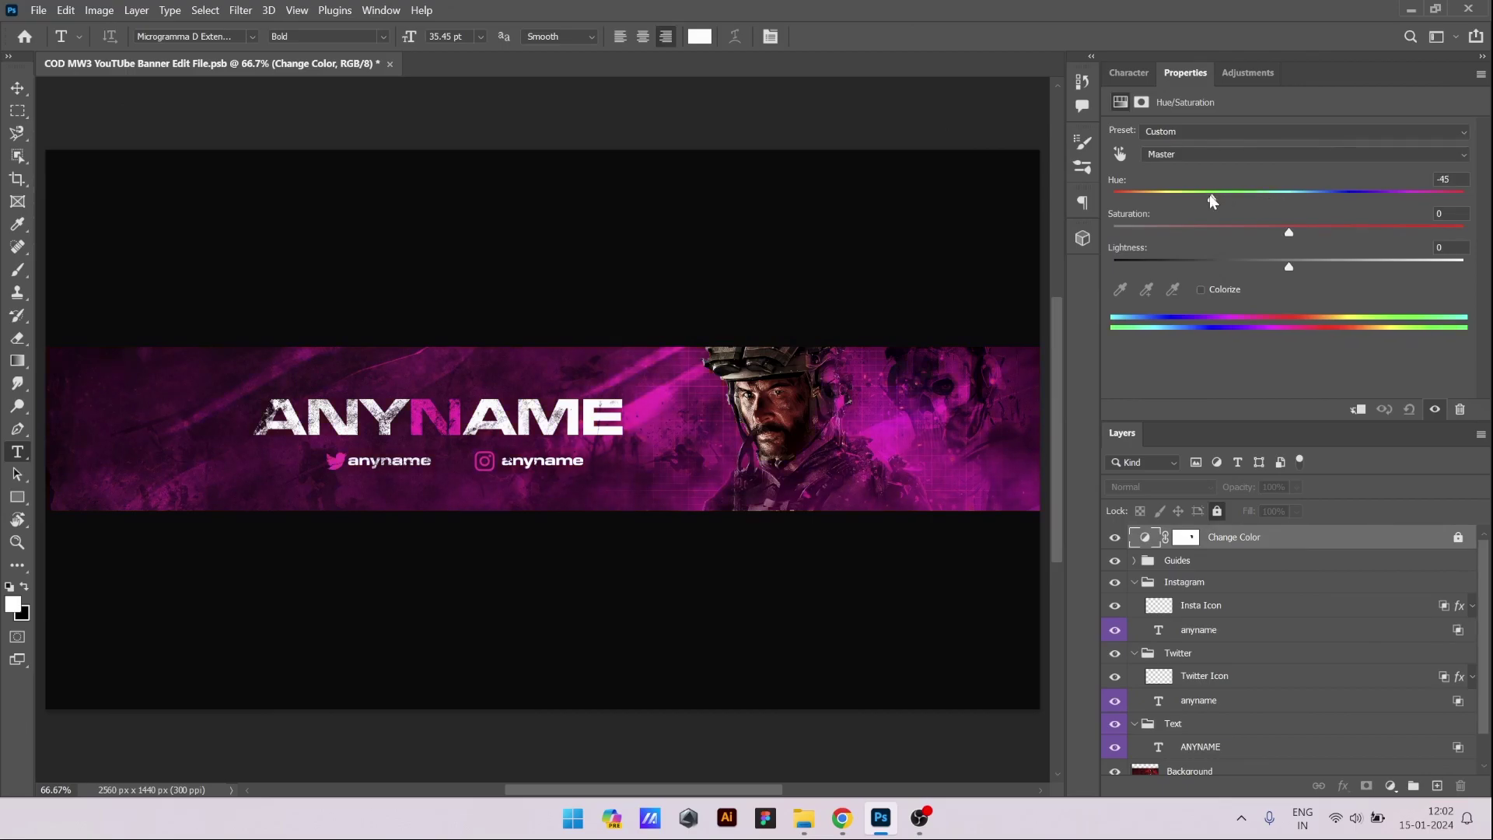
left_click(17, 88)
Save the banner for web as PNG, trimming Edit-File from the file name.
left_click(38, 10)
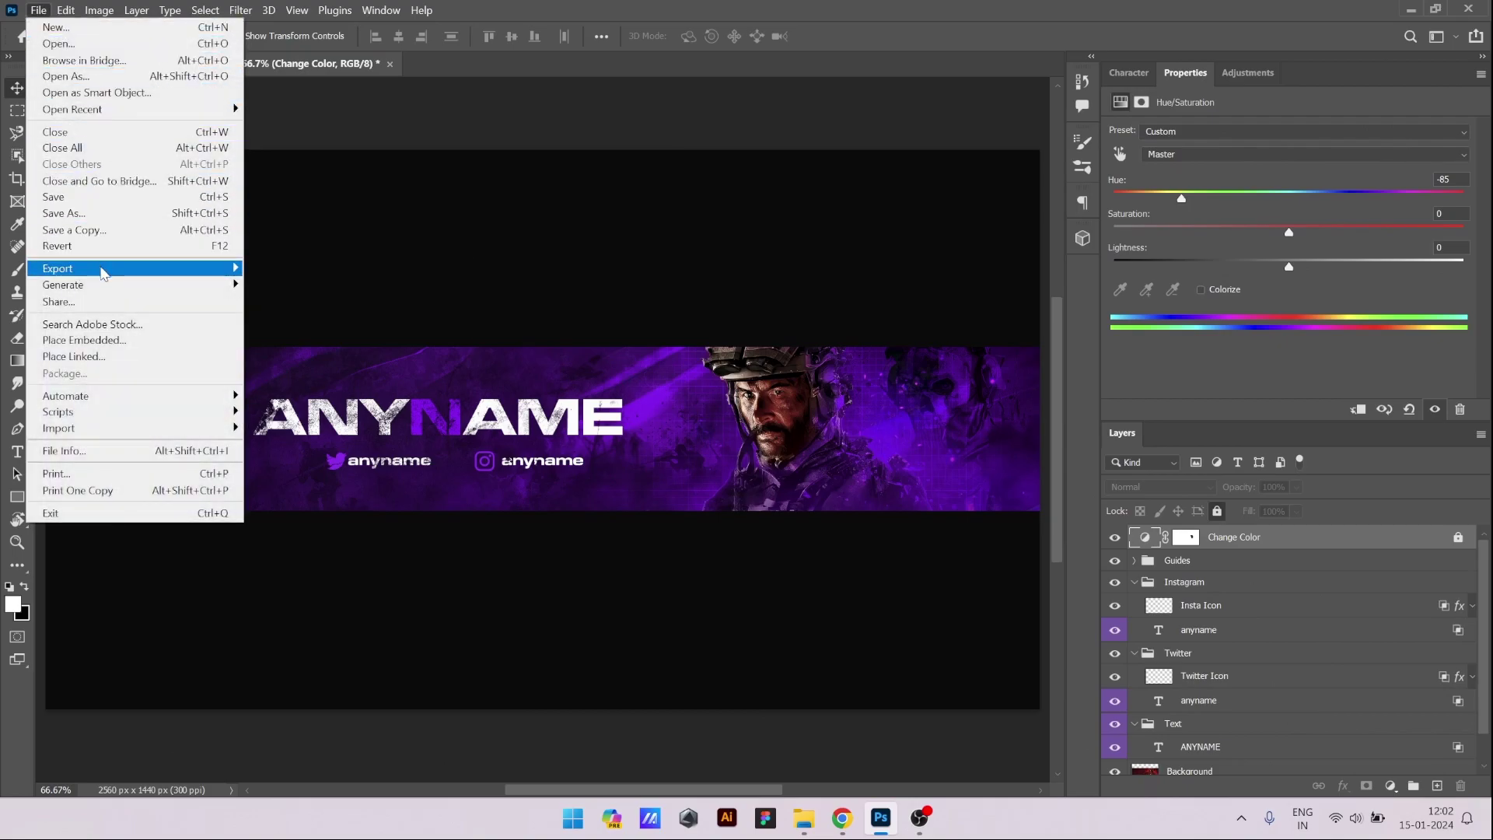
mouse_move(59, 269)
left_click(304, 330)
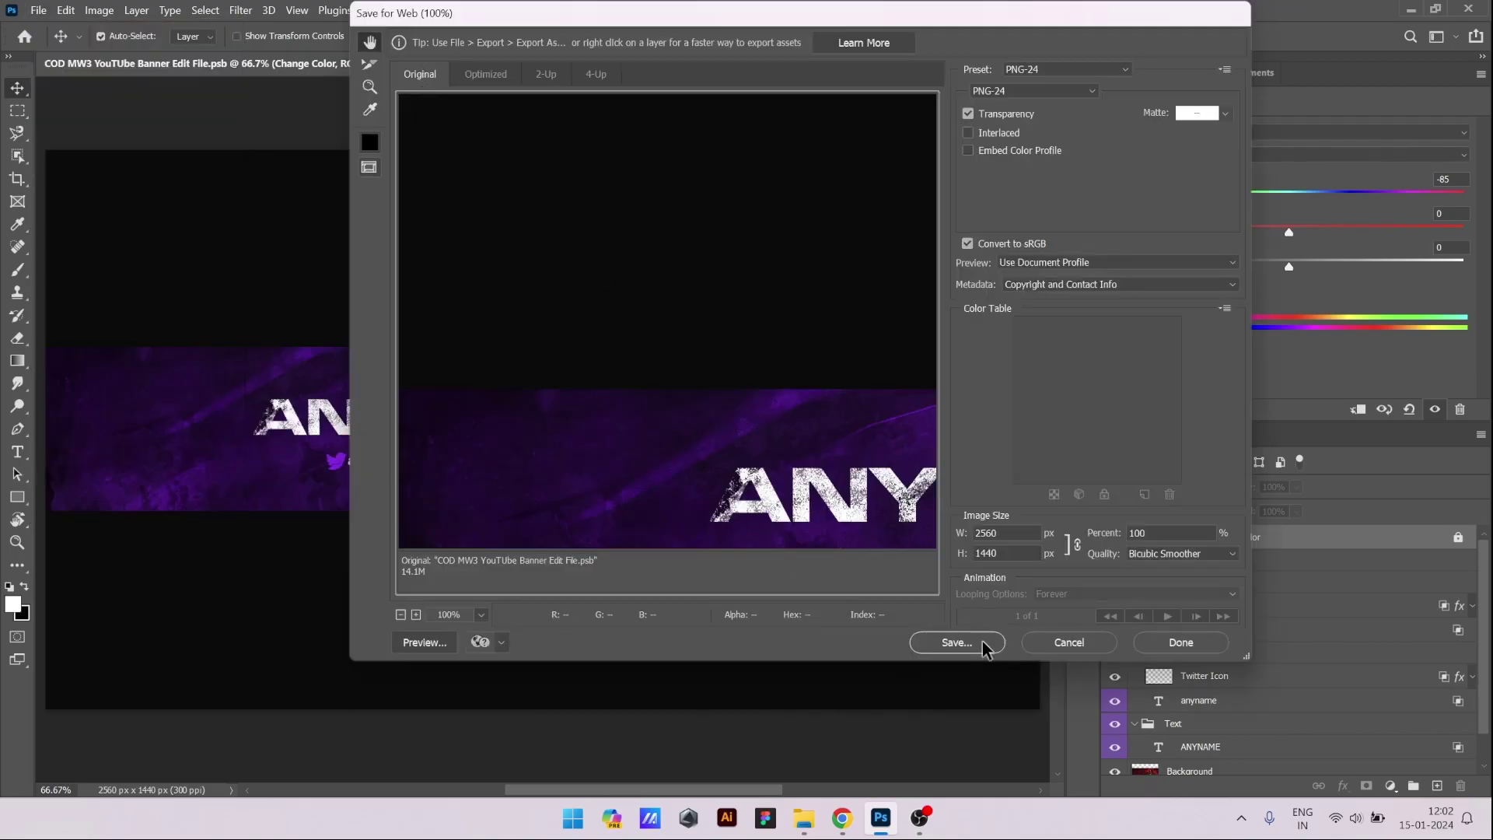
left_click(957, 643)
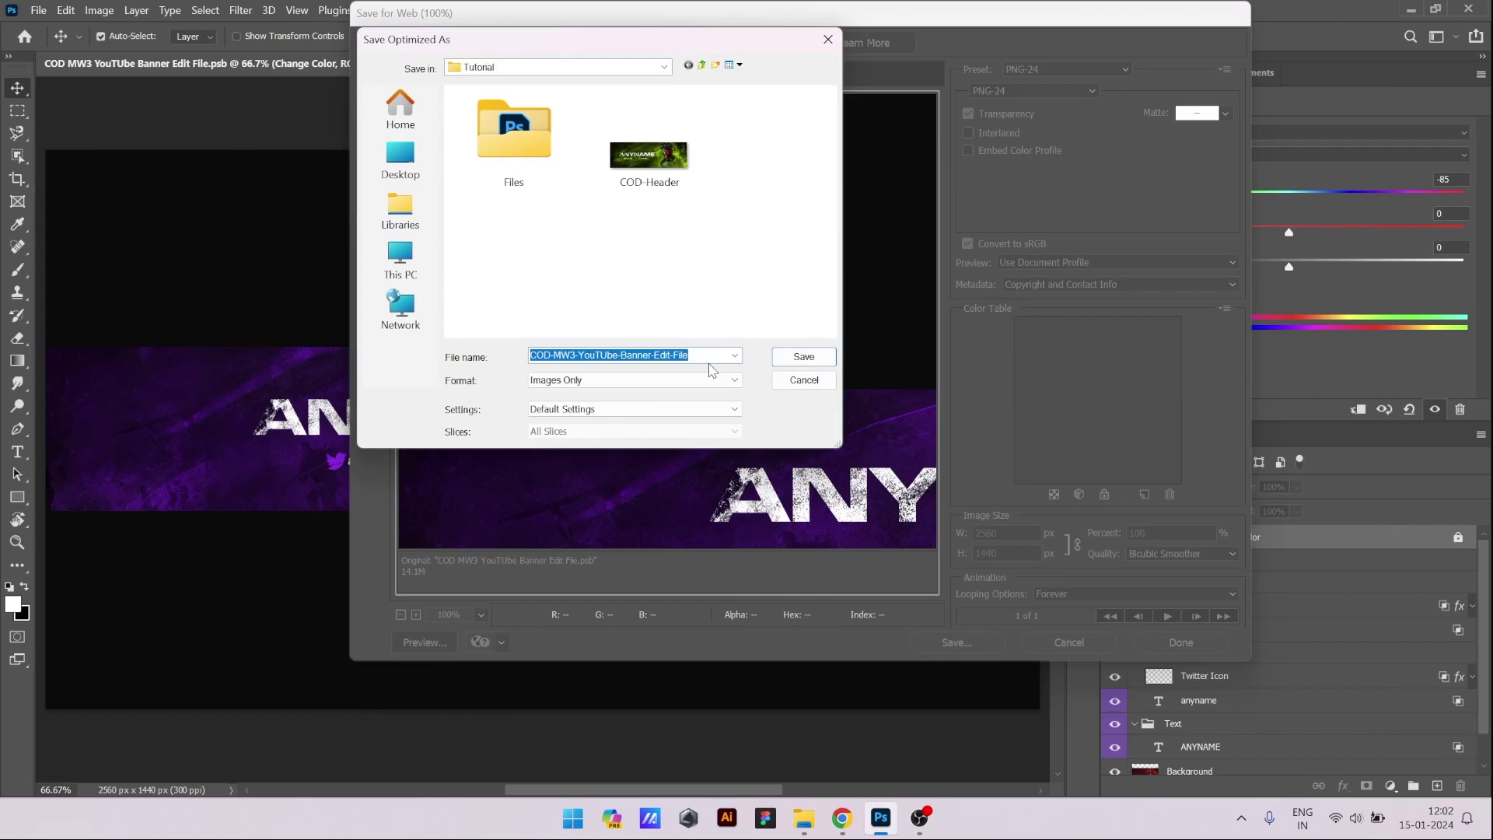
left_click_drag(704, 355, 652, 357)
key("BackSpace")
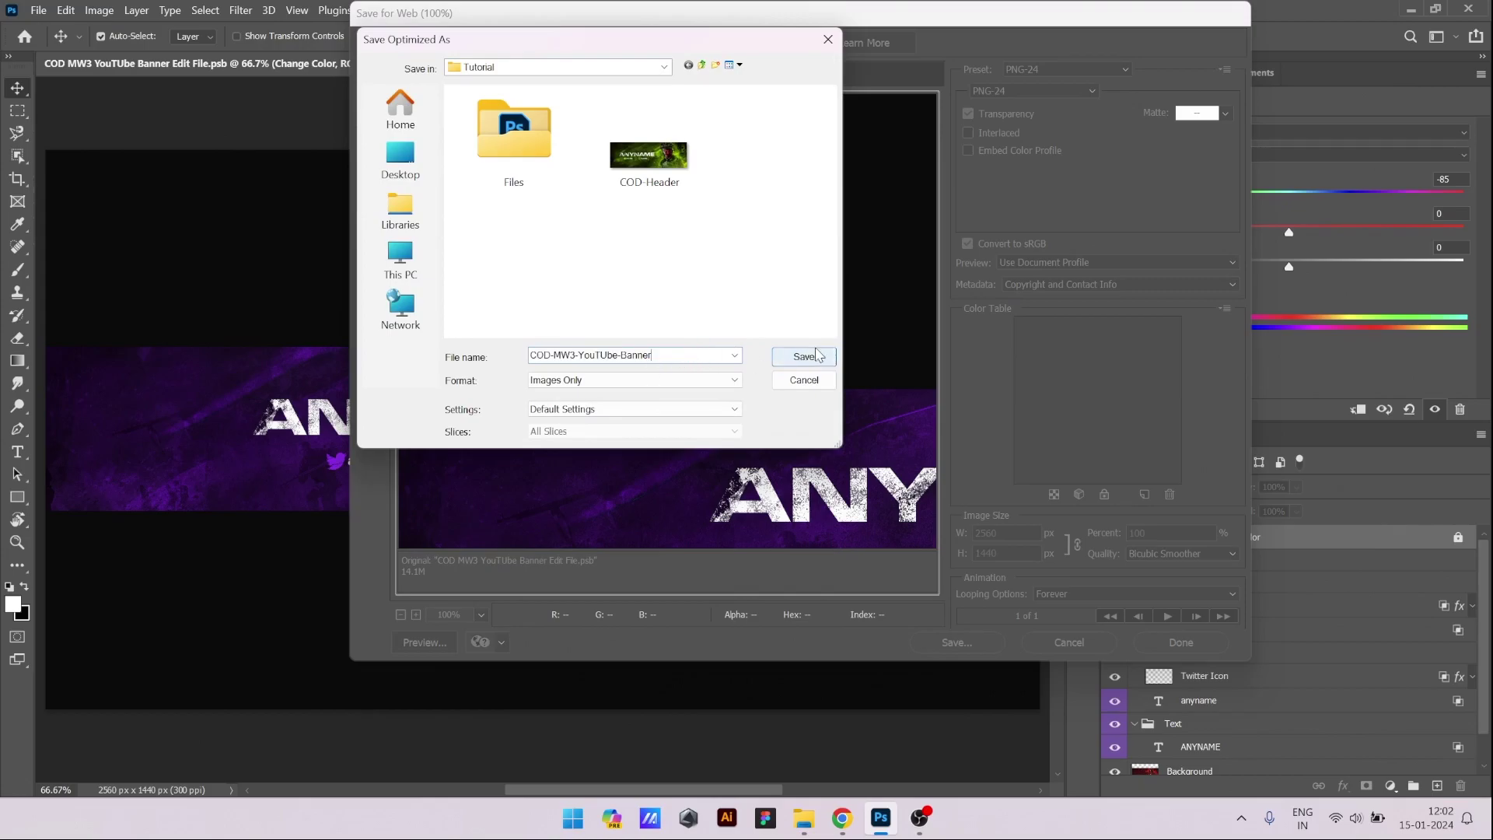
left_click(804, 356)
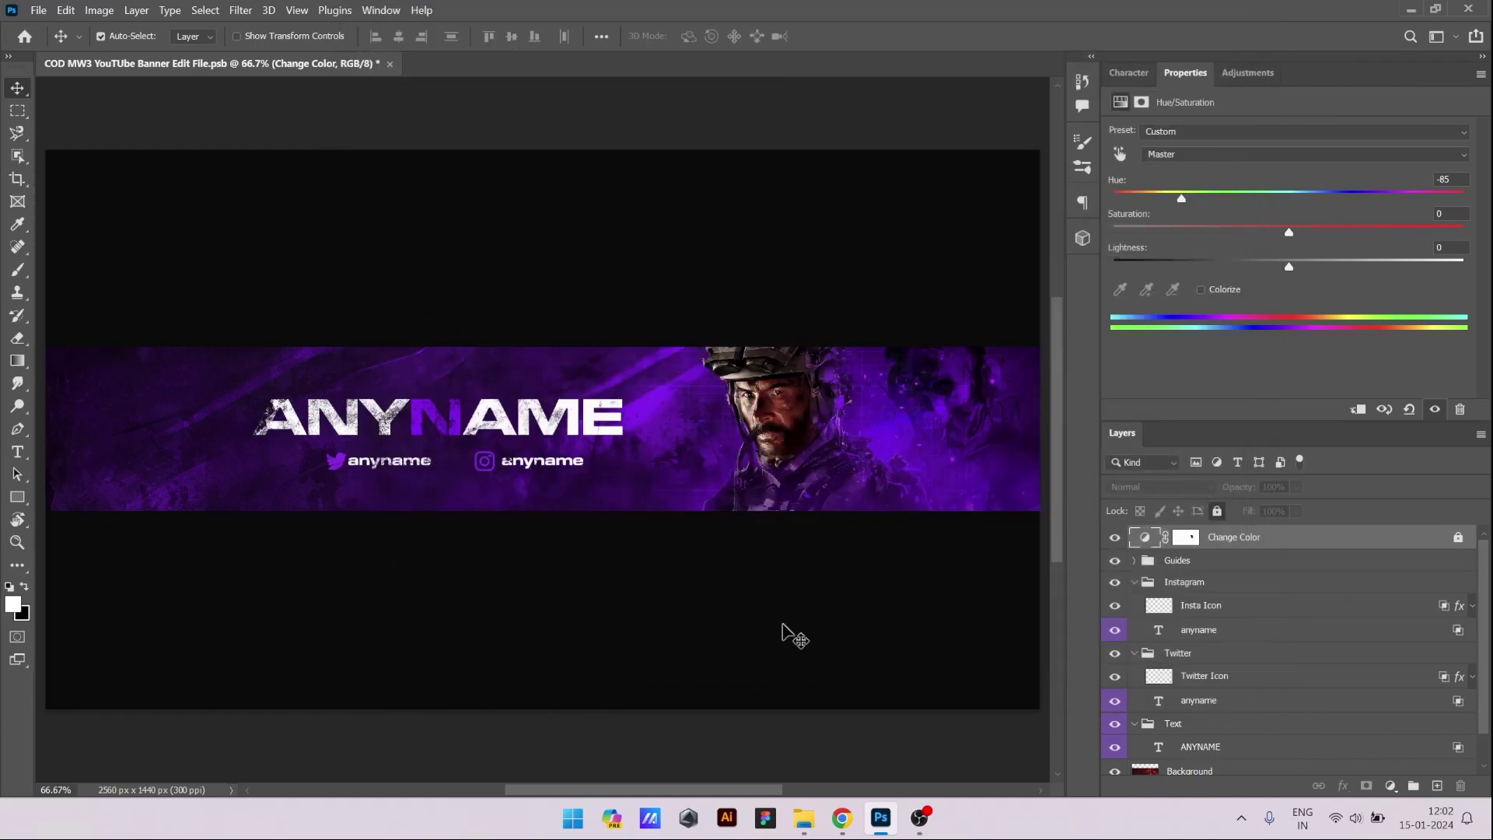
Open the exported banner PNG from the Tutorial folder to check it.
left_click(801, 817)
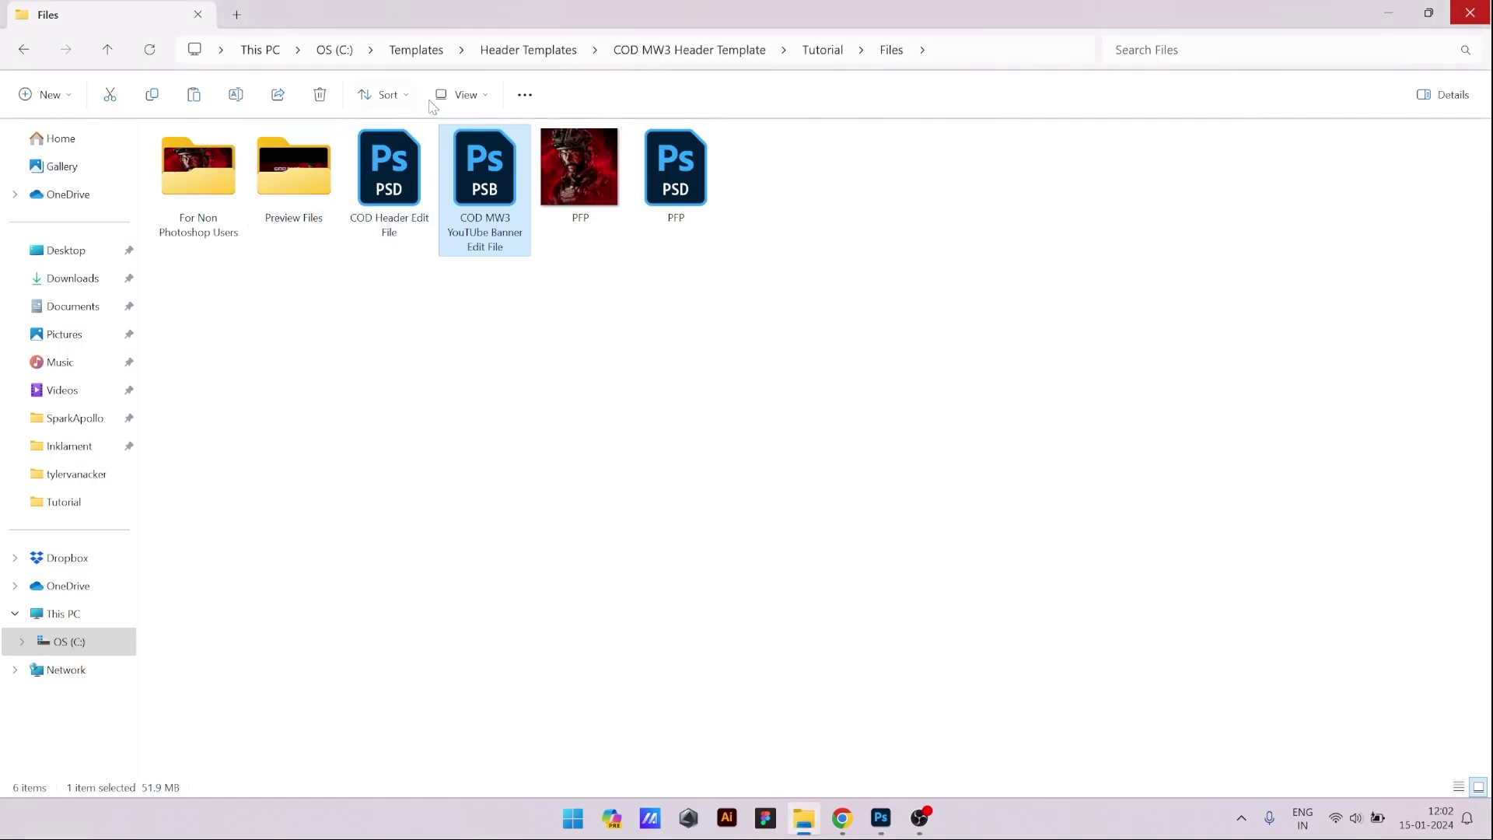
left_click(823, 50)
left_click(409, 186)
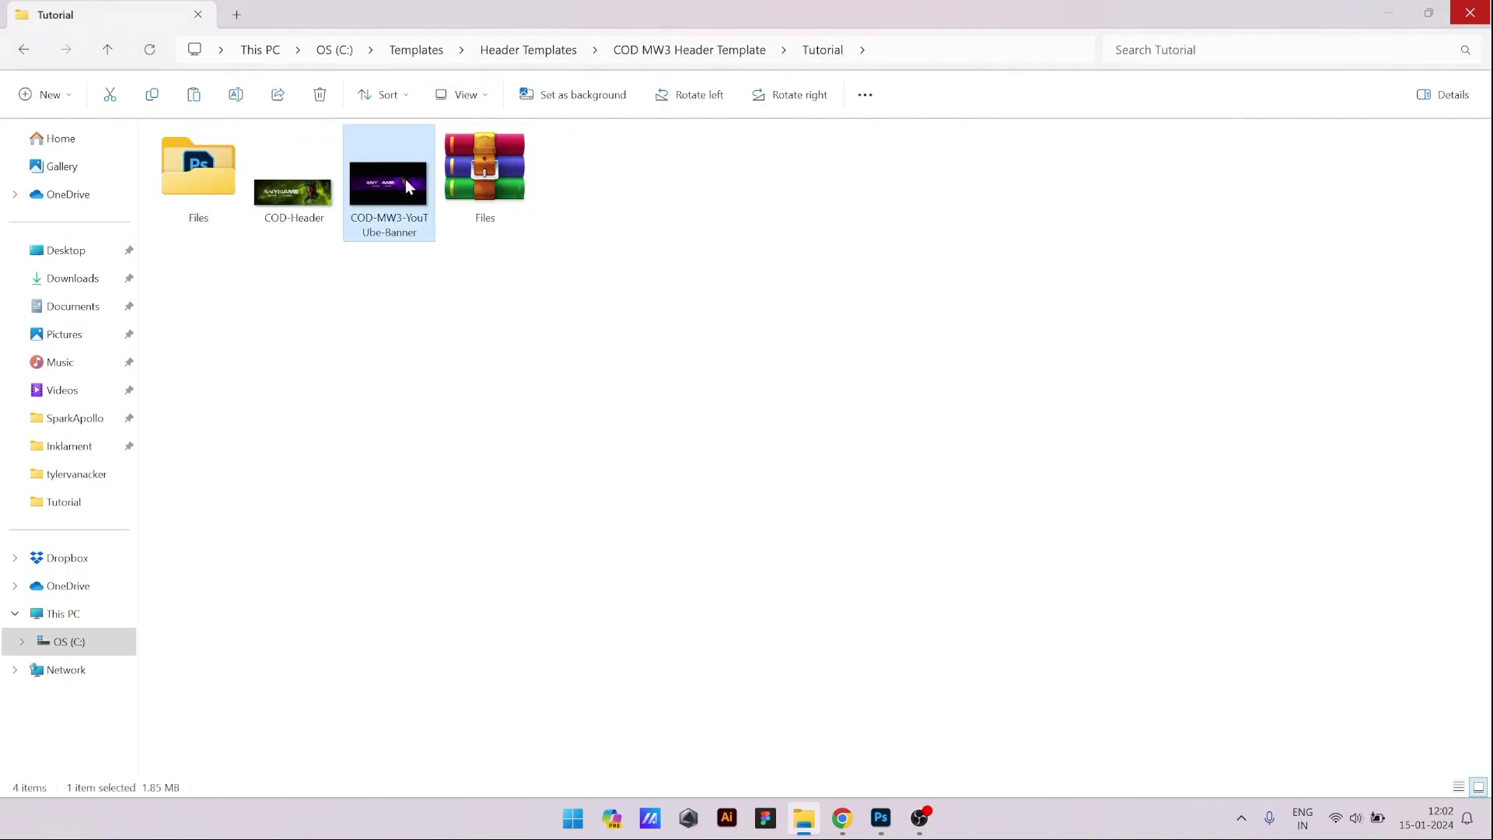
double_click(406, 183)
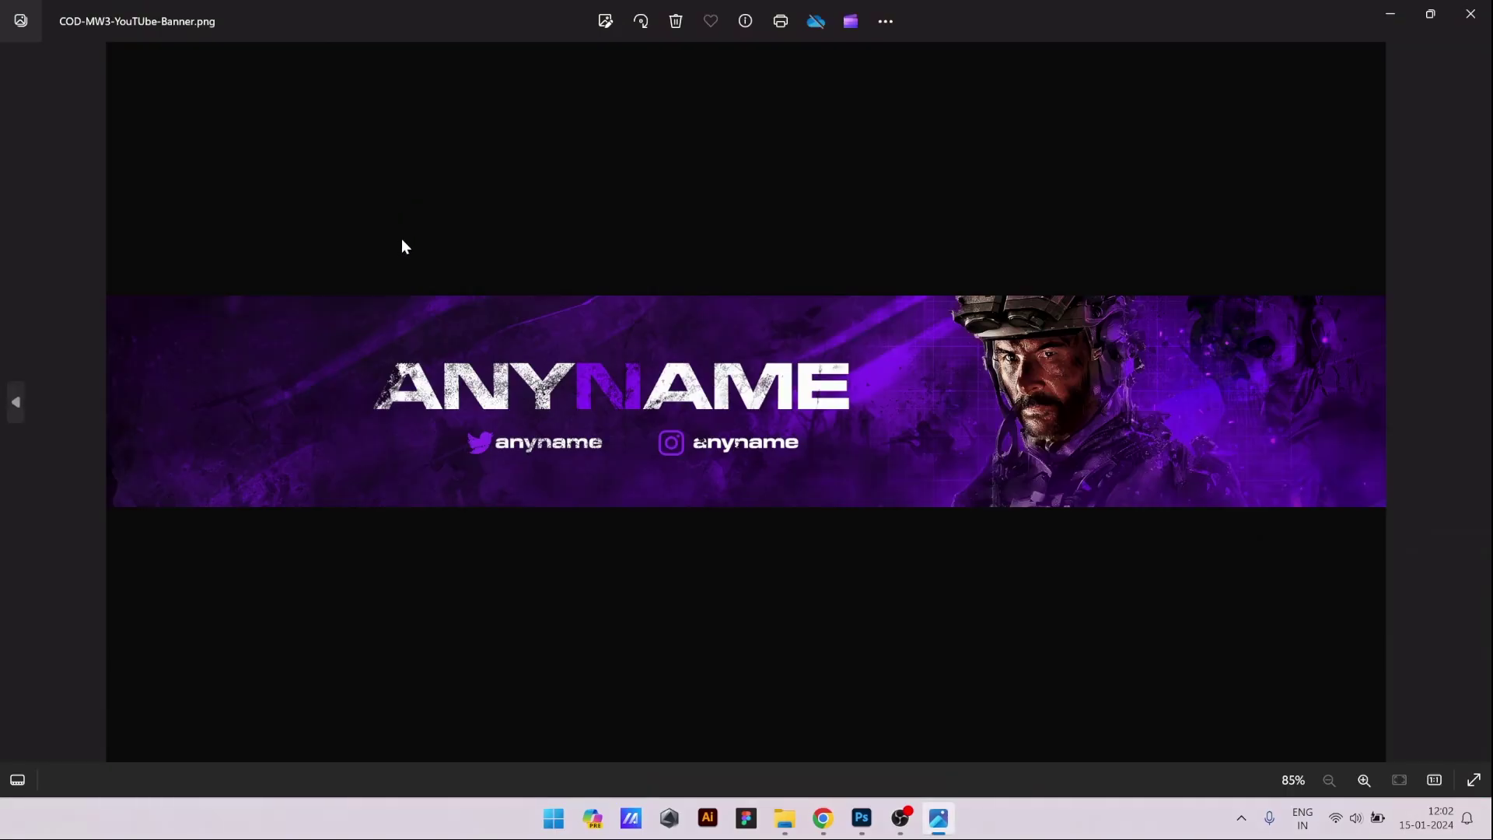